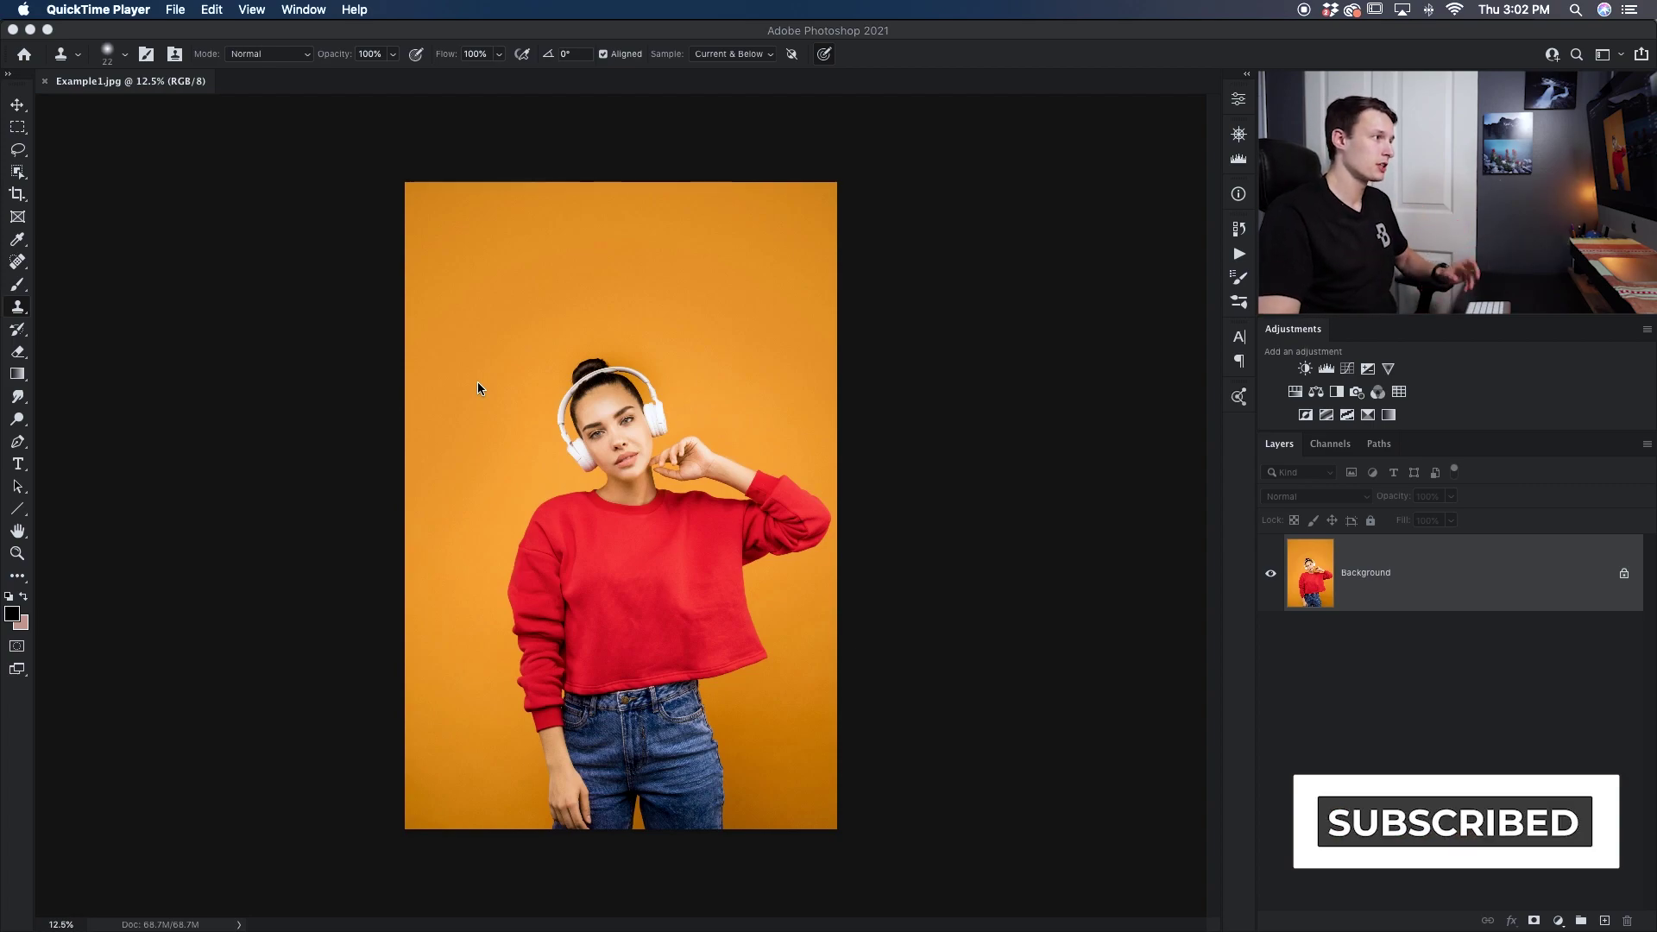
- Duplicate the Background layer and open Color Range for the copy
left_click(1468, 588)
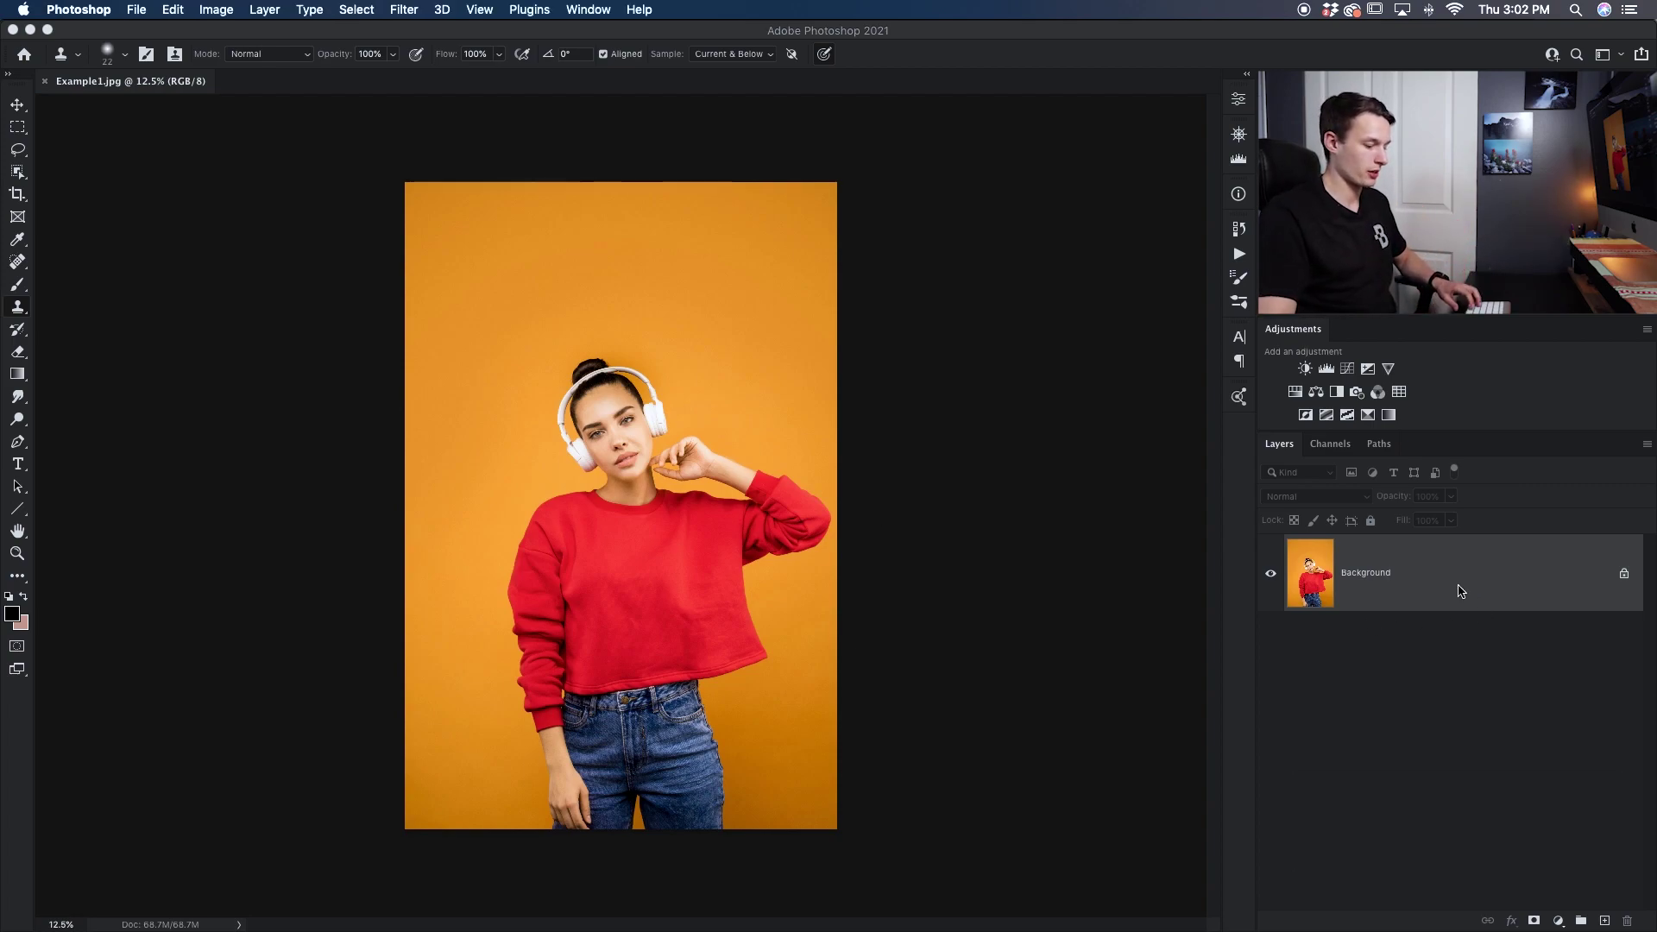
key("super+j")
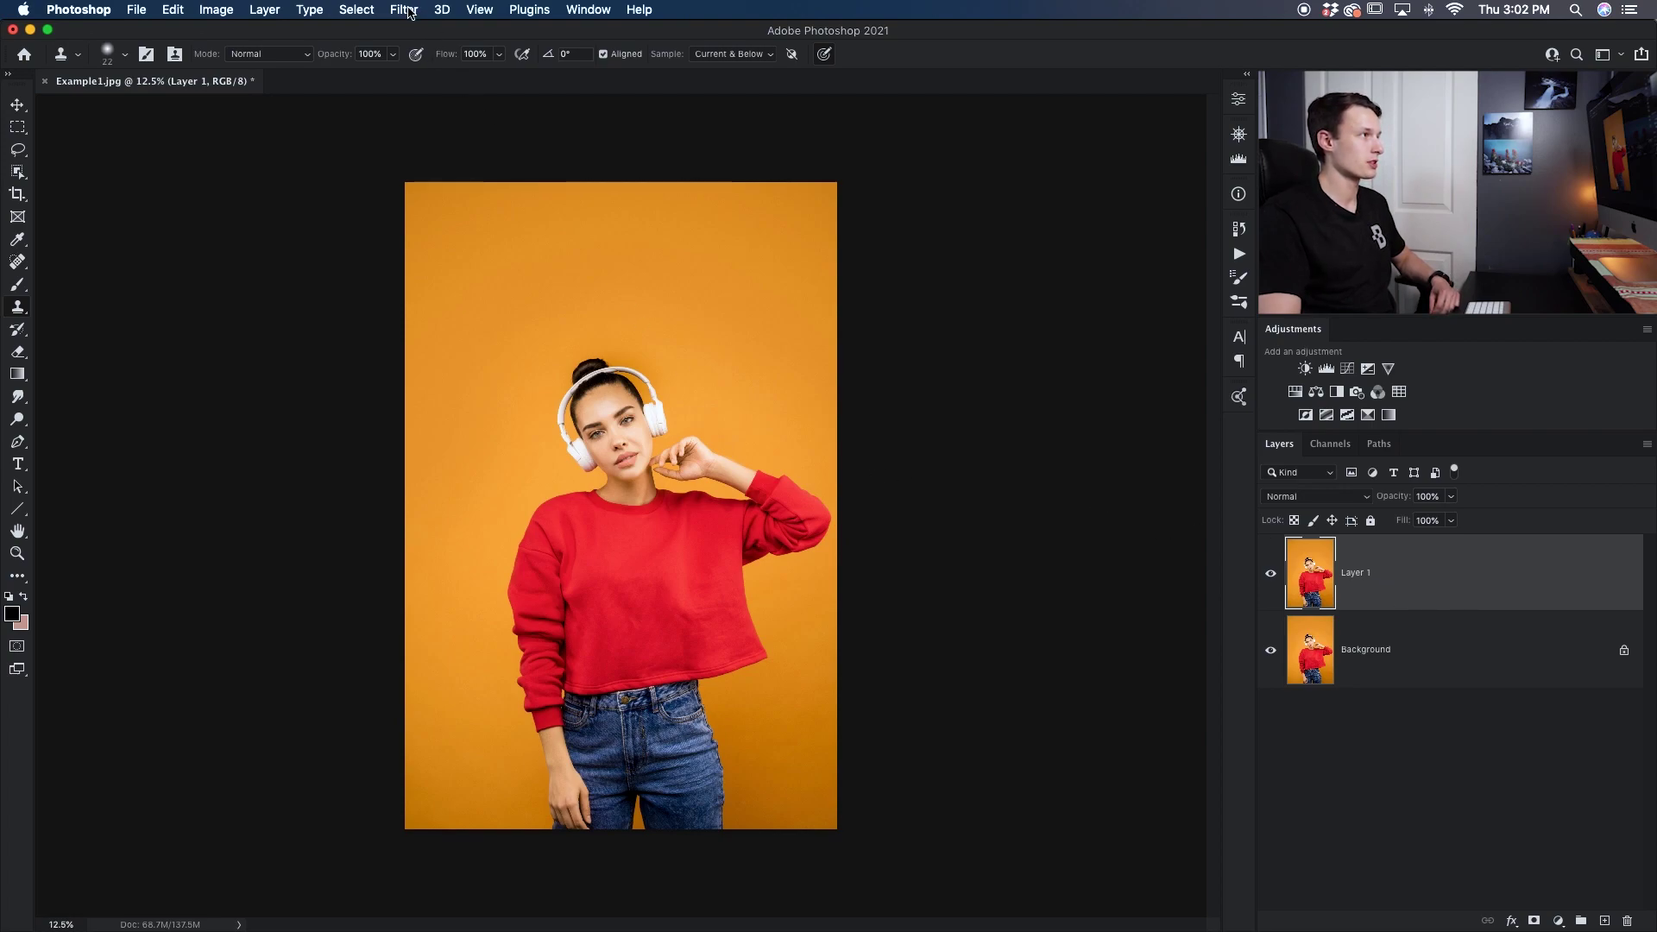
left_click(357, 10)
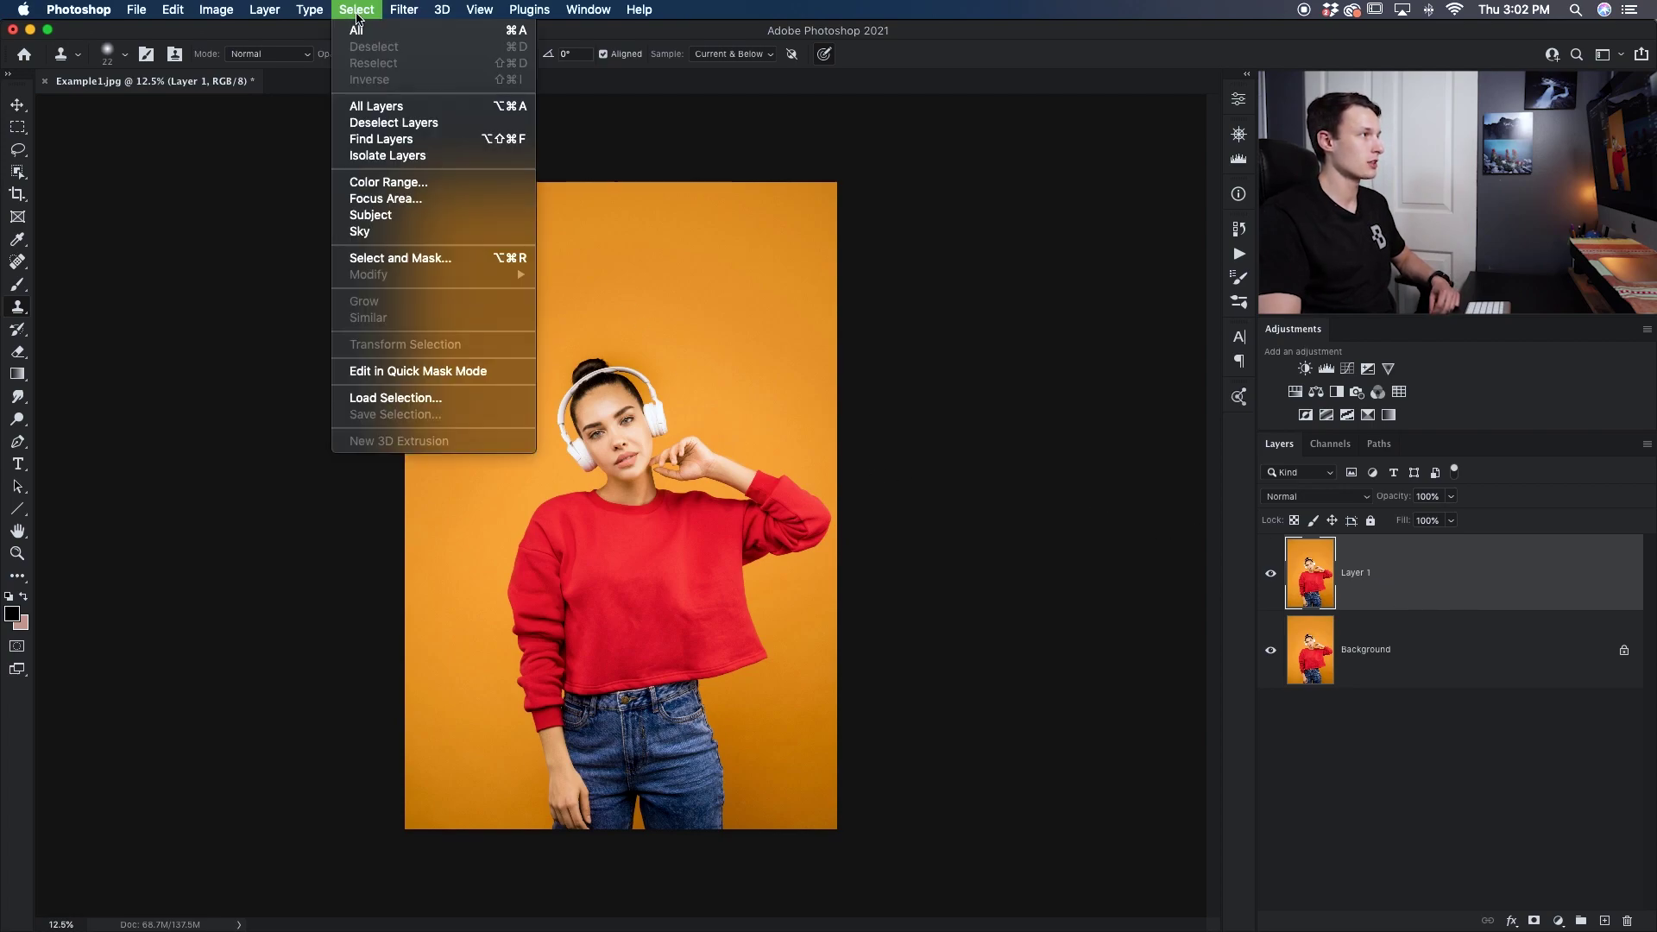
left_click(457, 188)
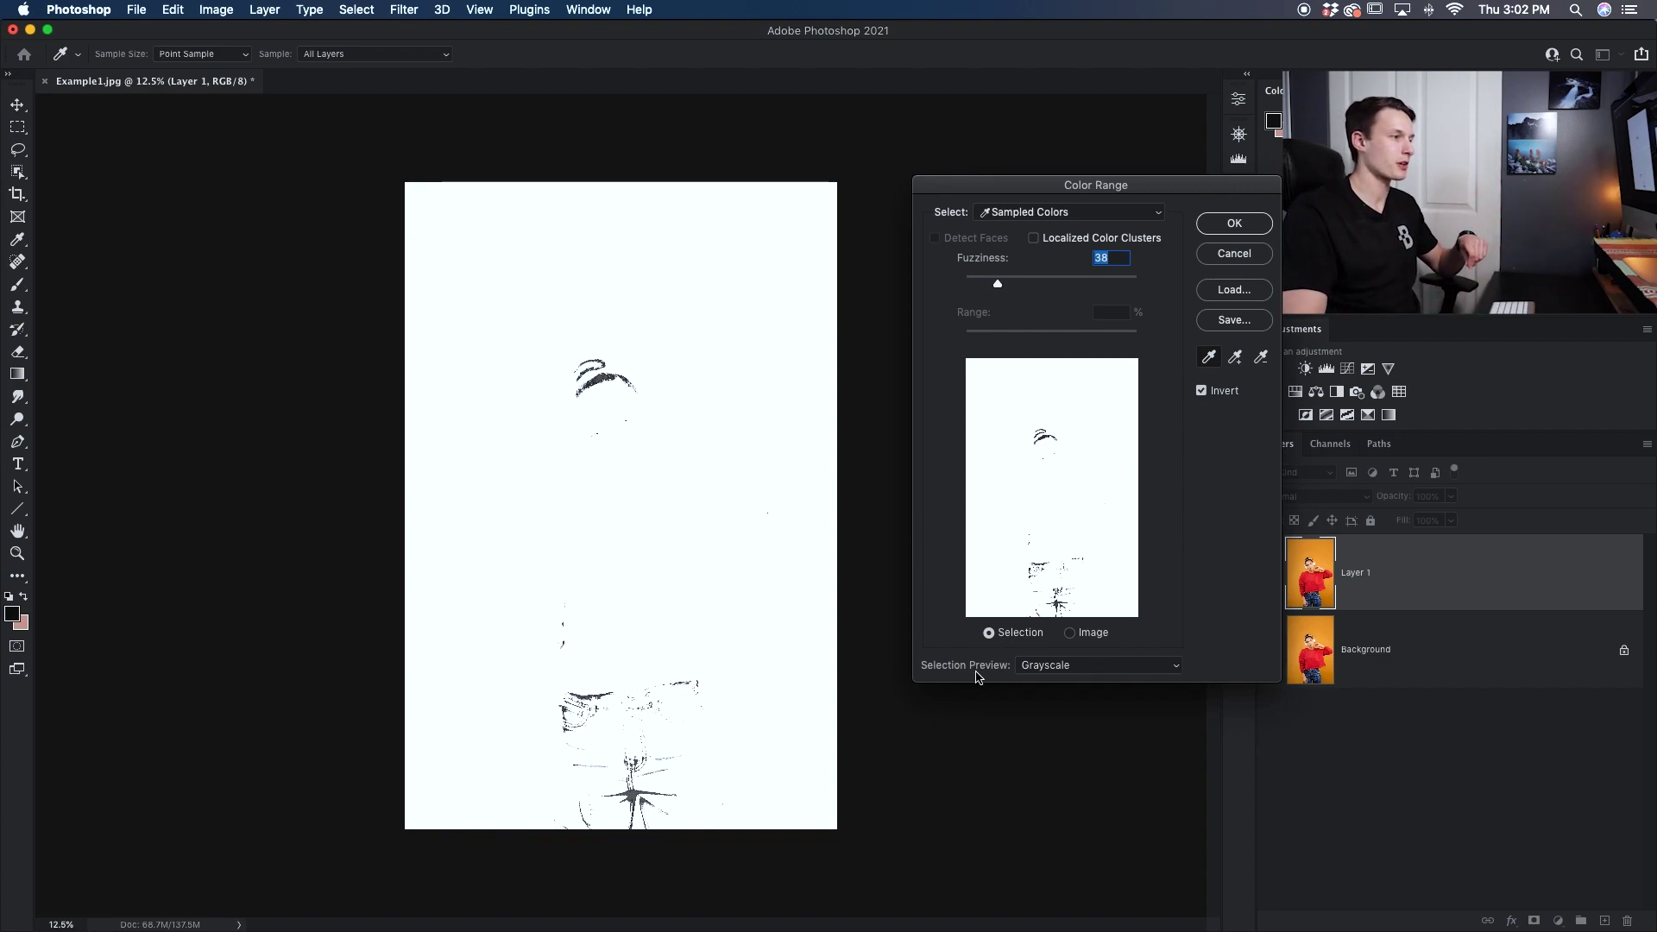
- Set the Color Range selection preview to None and sample the orange backdrop above the raised hand
left_click(1066, 665)
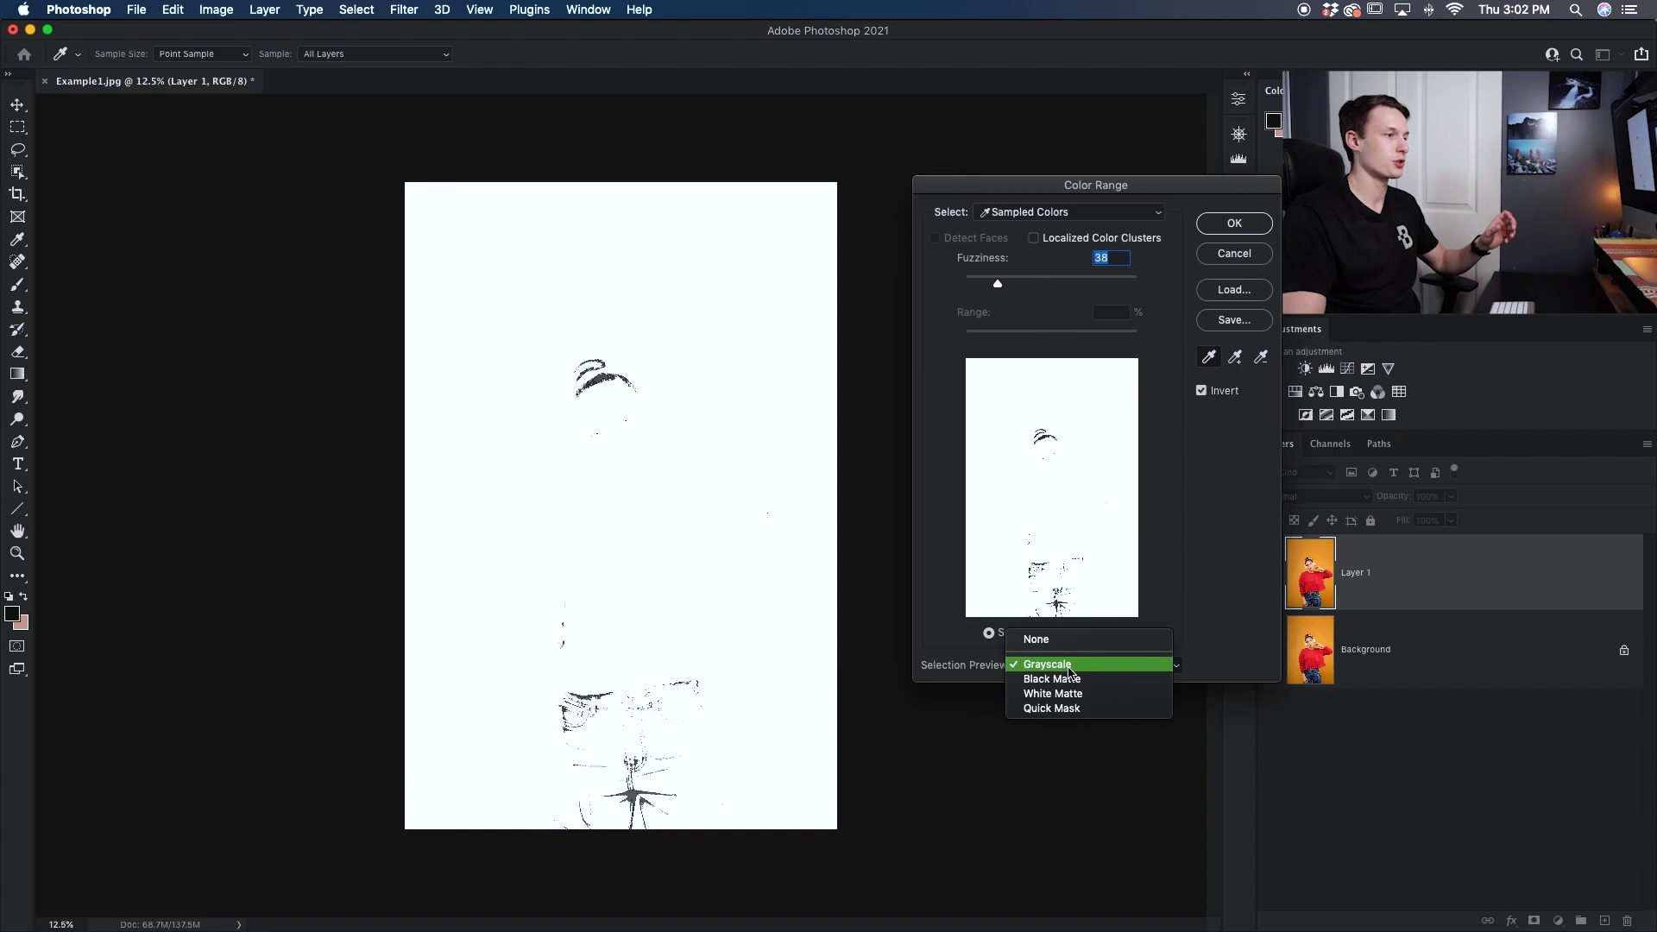
left_click(1060, 640)
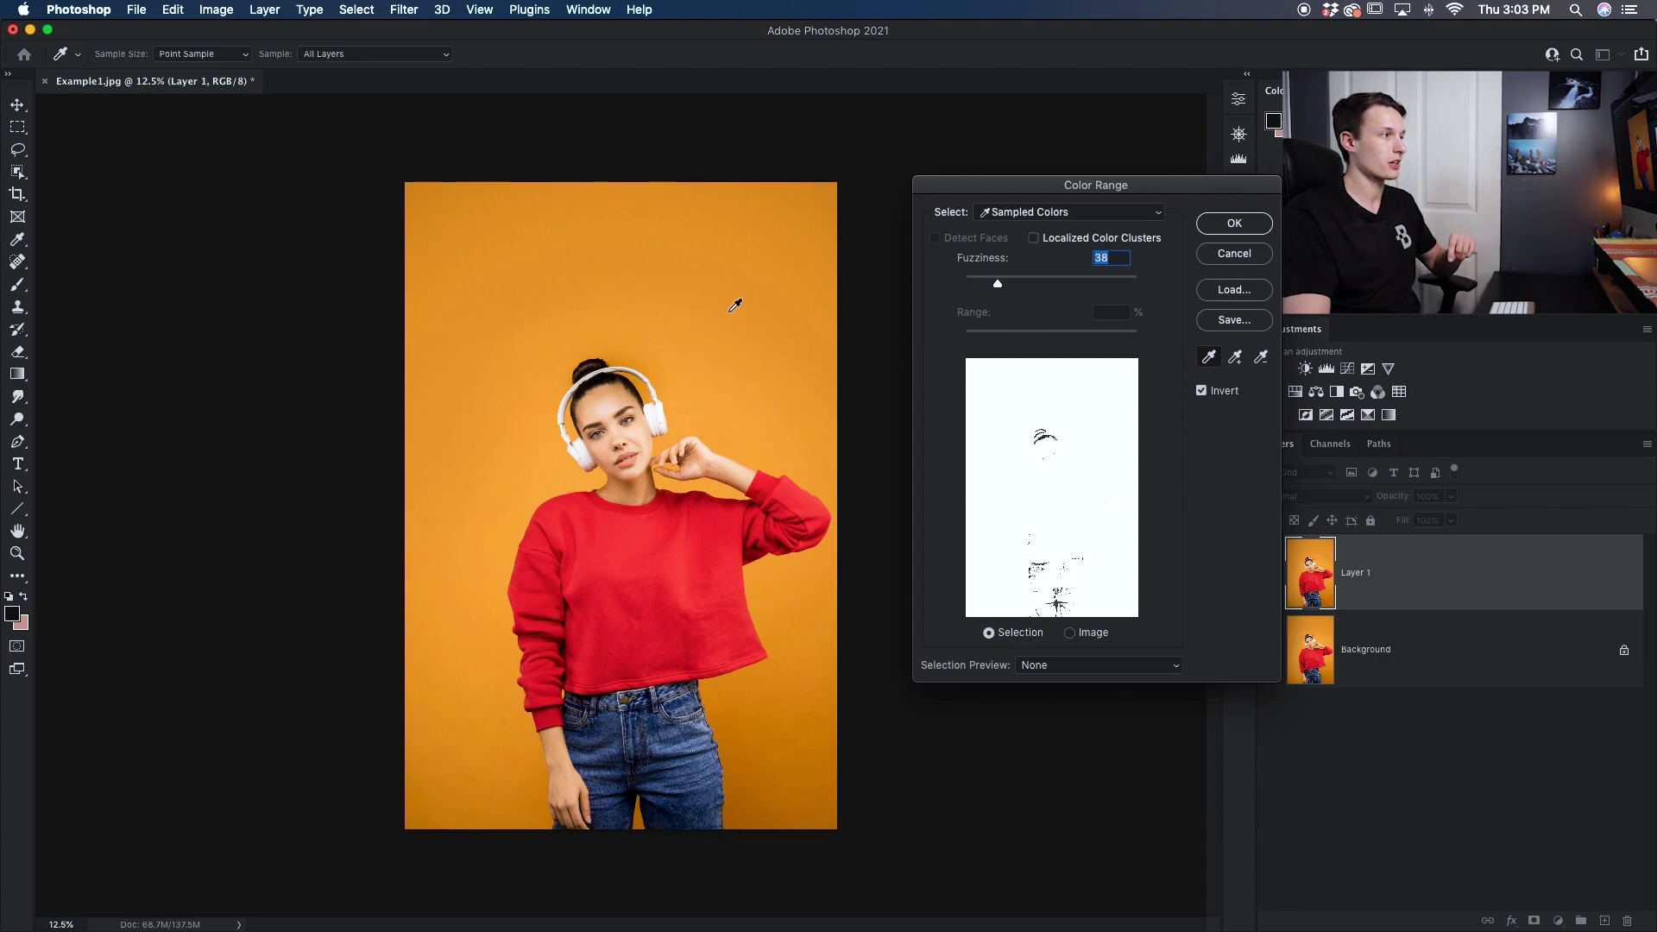
left_click(728, 309)
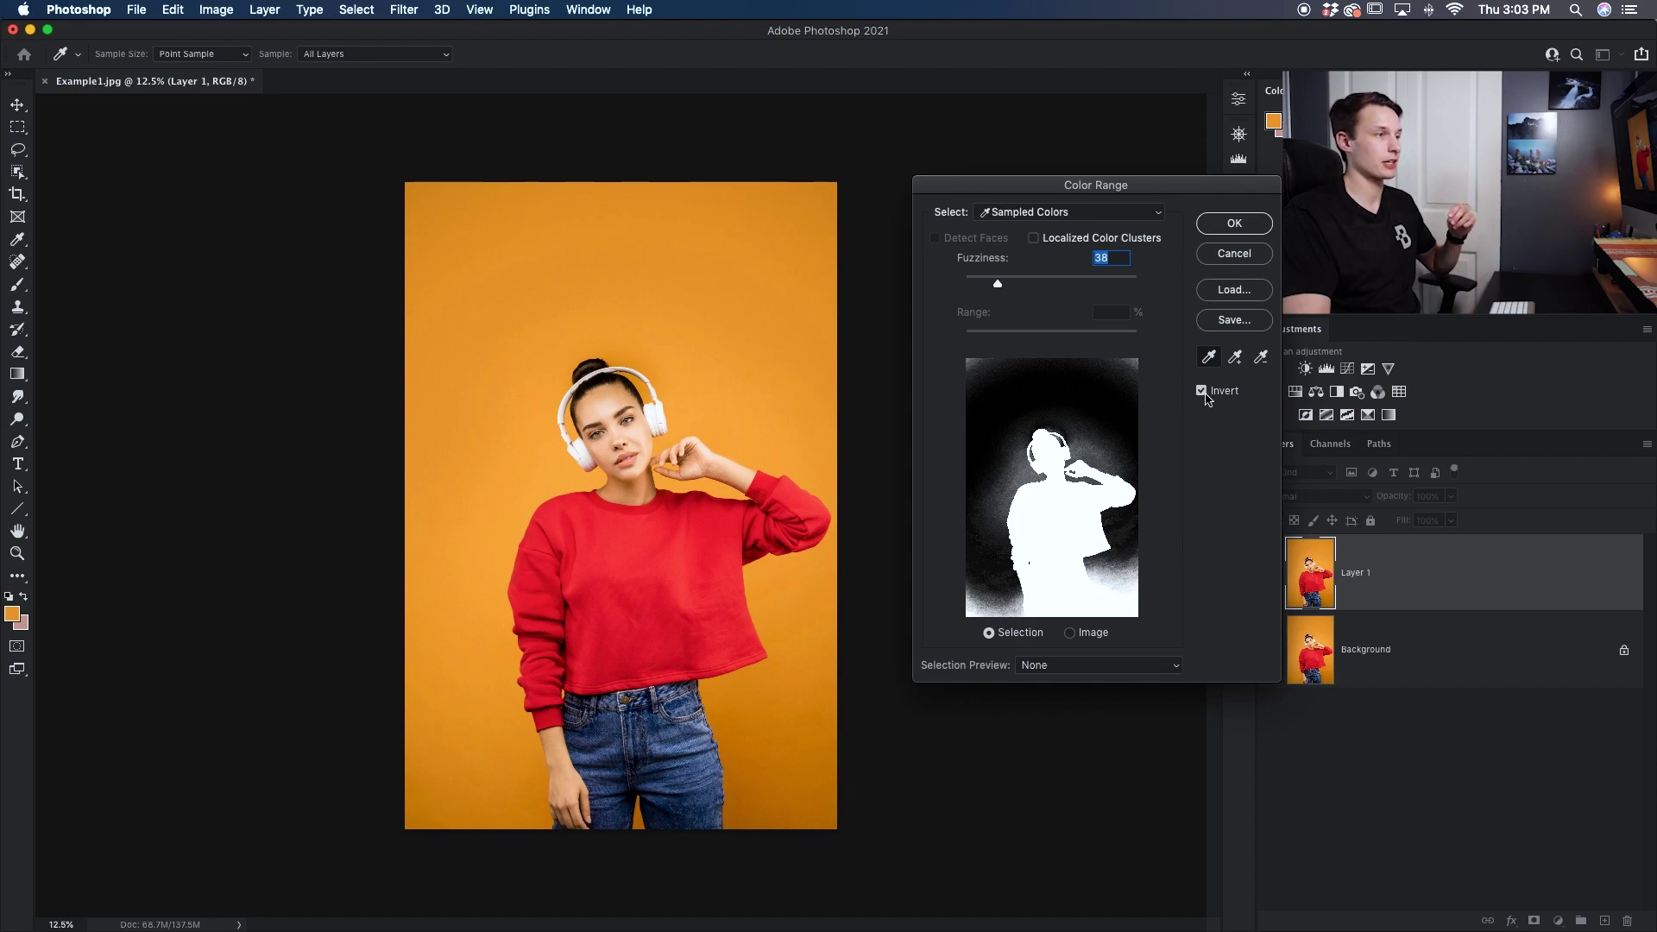
- Turn off Invert, sample the backdrop on both sides of the jeans, and turn Invert back on
left_click(1202, 391)
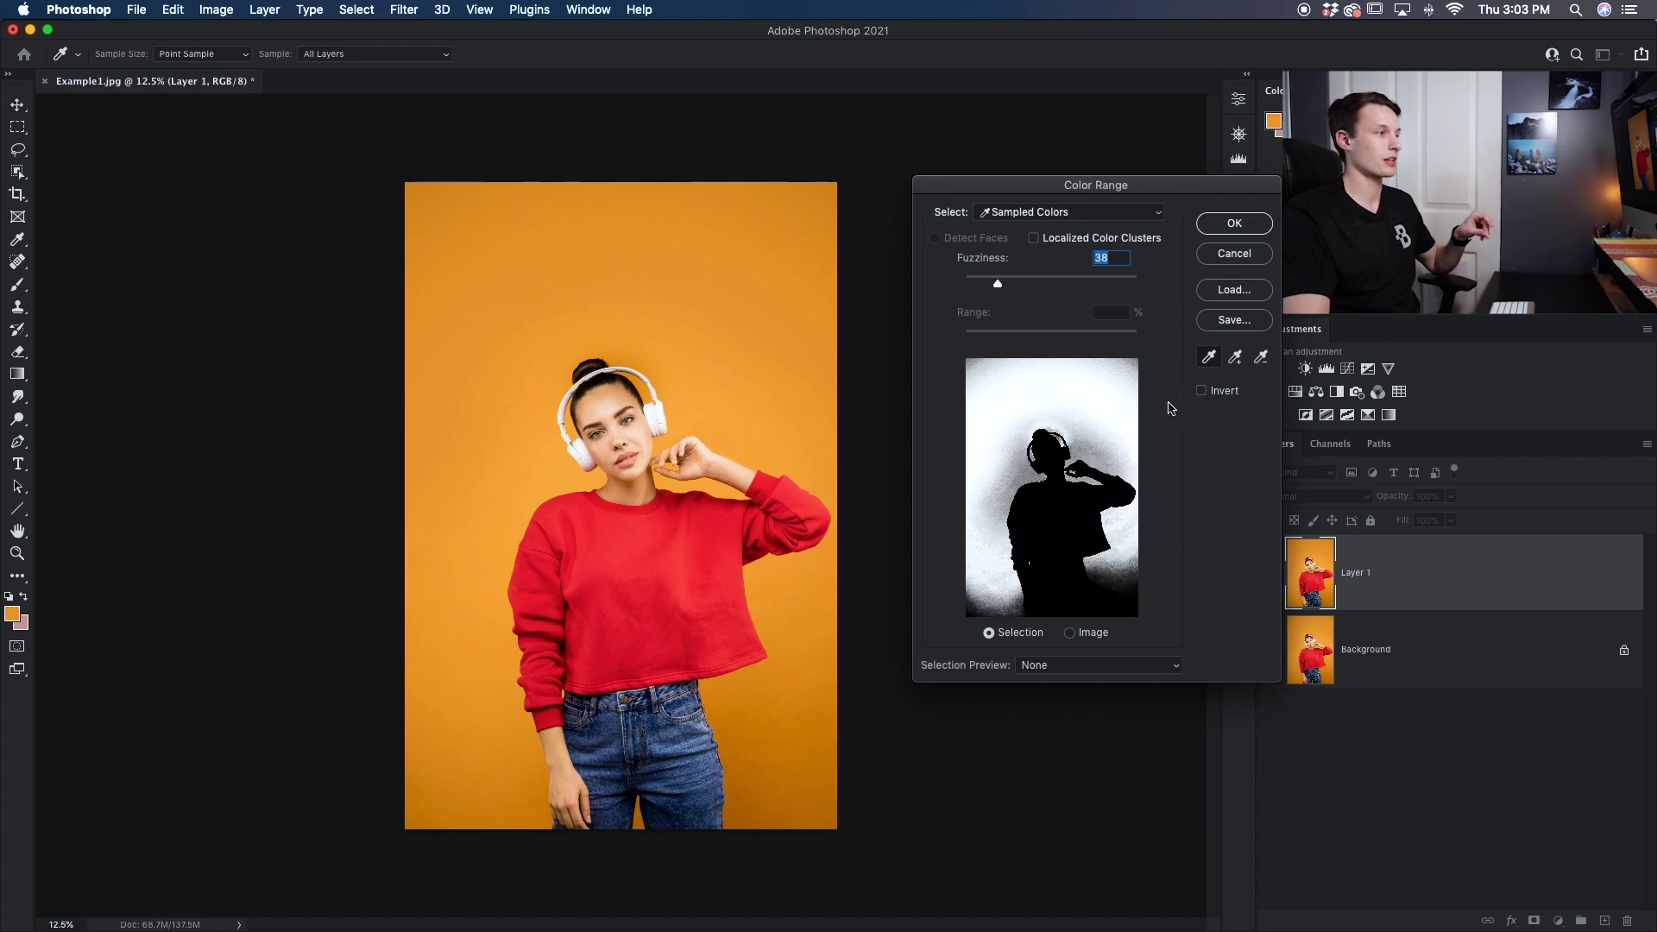
left_click(777, 702)
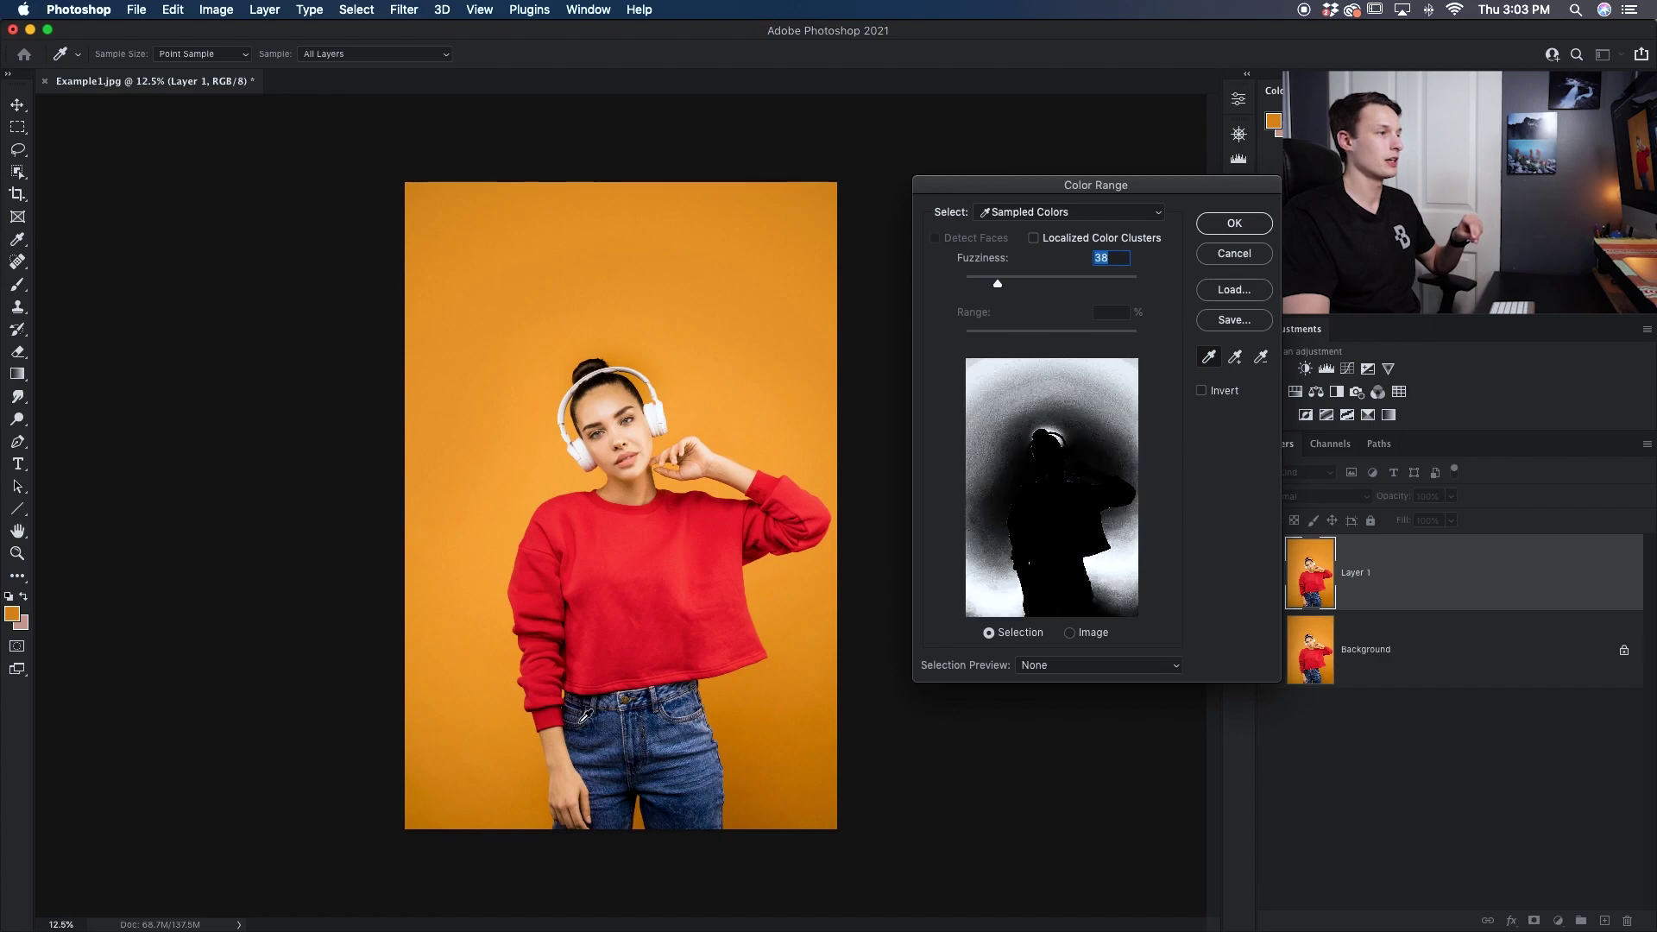
left_click(499, 732)
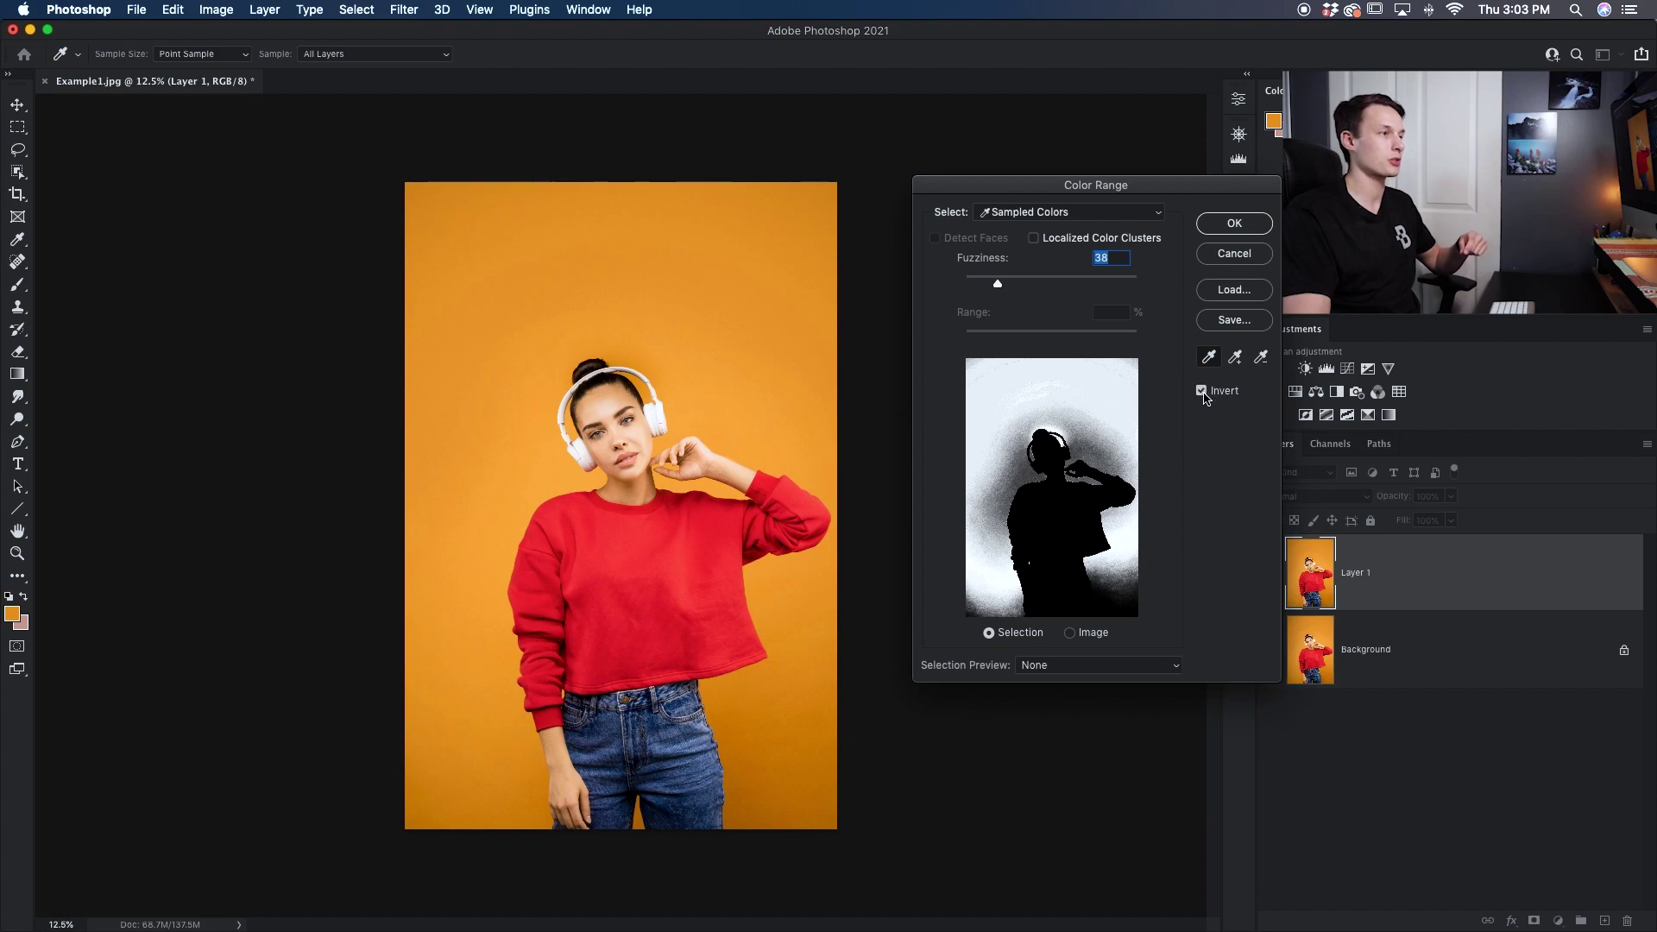
left_click(1202, 391)
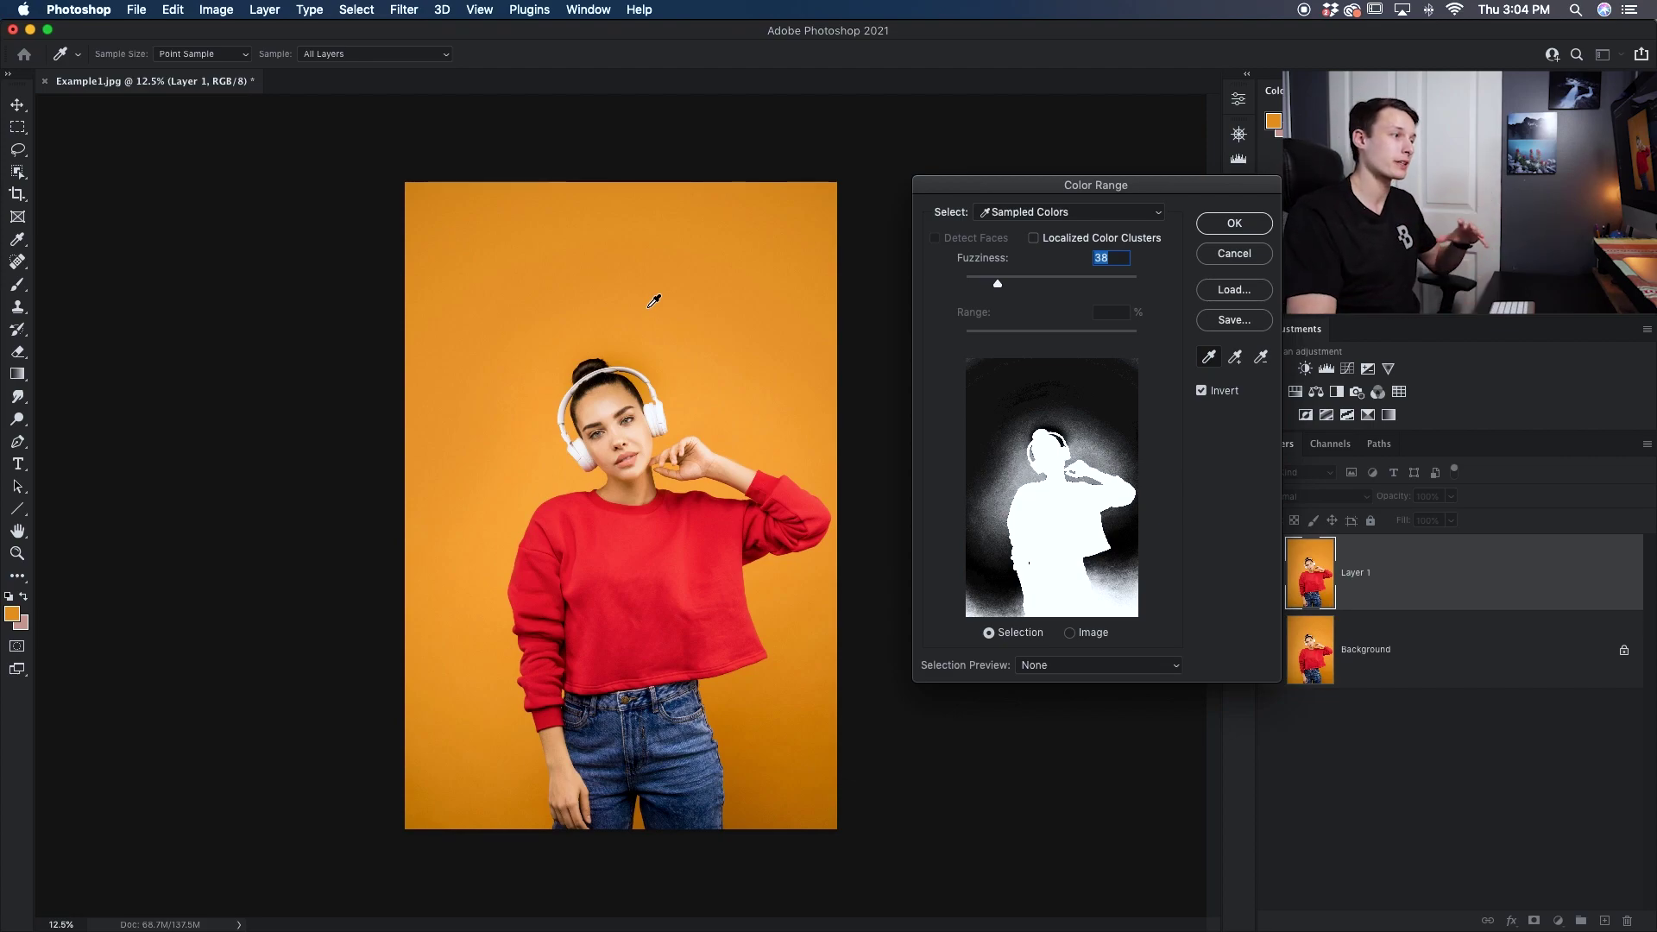
- Sample single spots of the orange backdrop one at a time: above the head, near the upper corner, and beside the sleeve
left_click(661, 271)
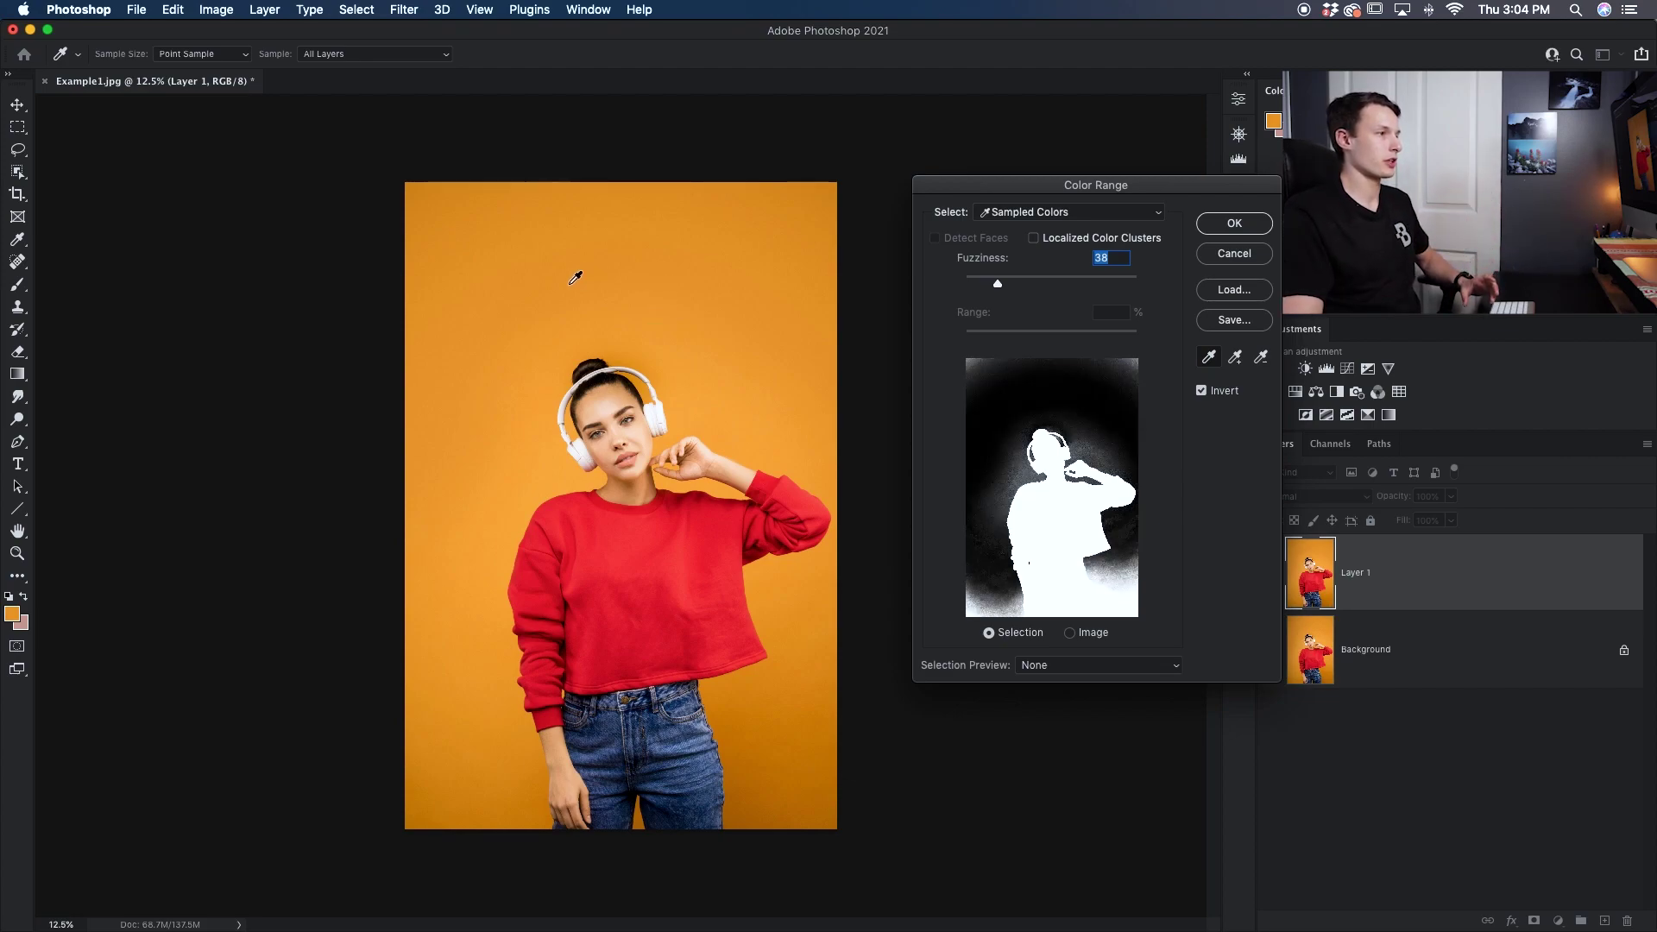
left_click(463, 242)
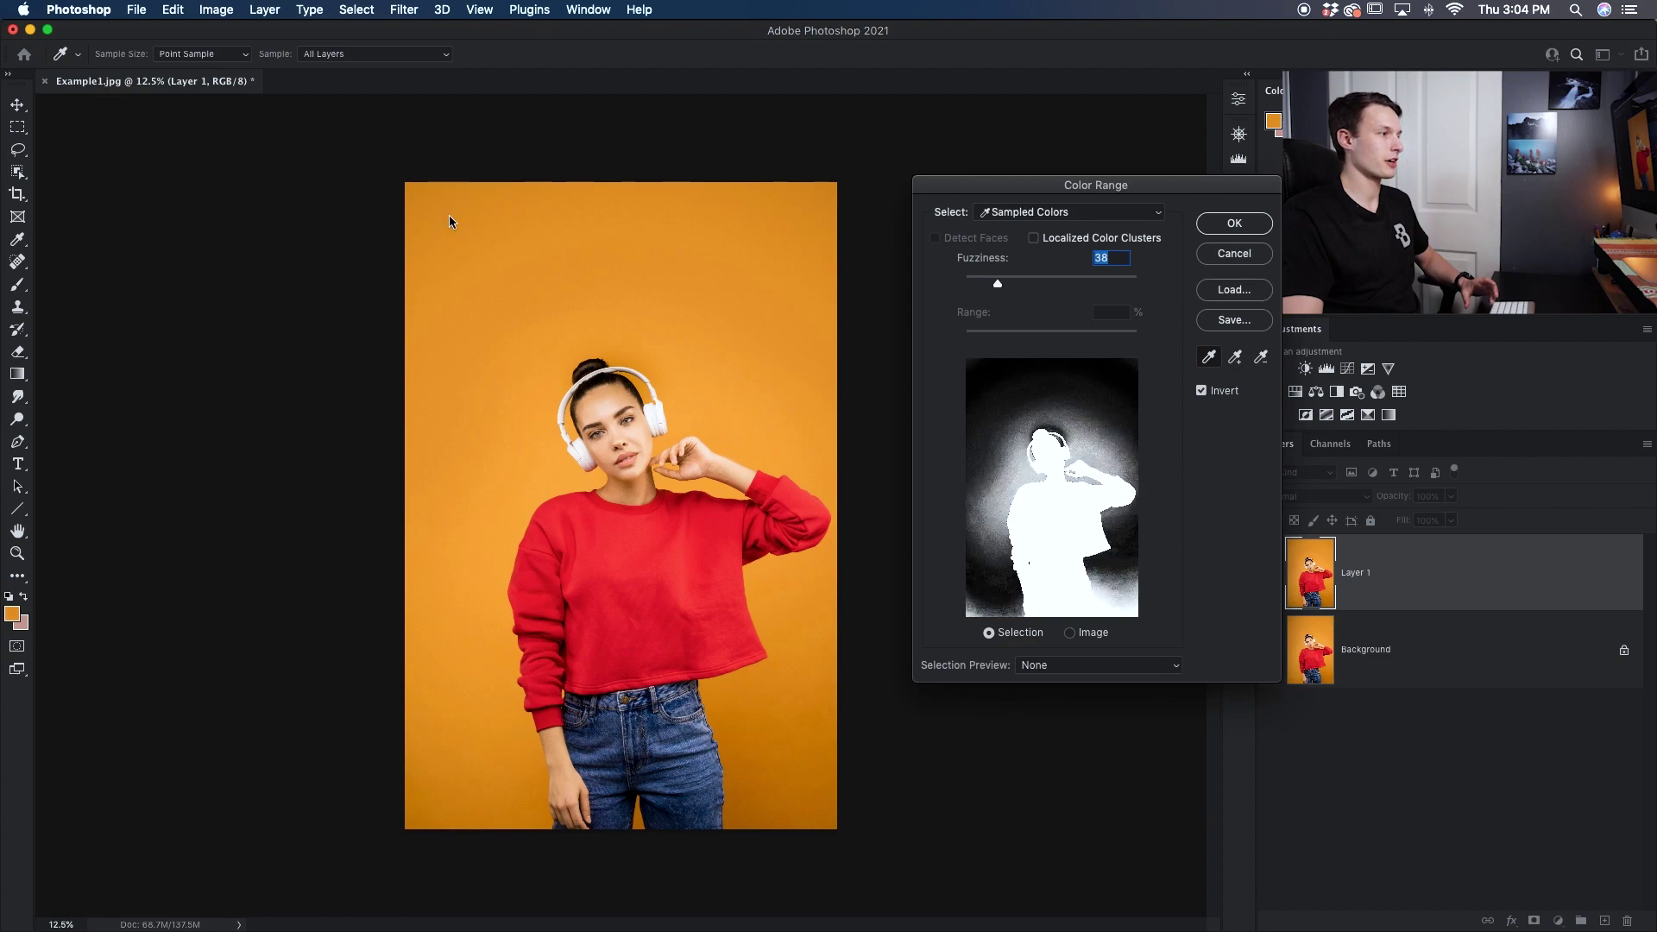
left_click(458, 572)
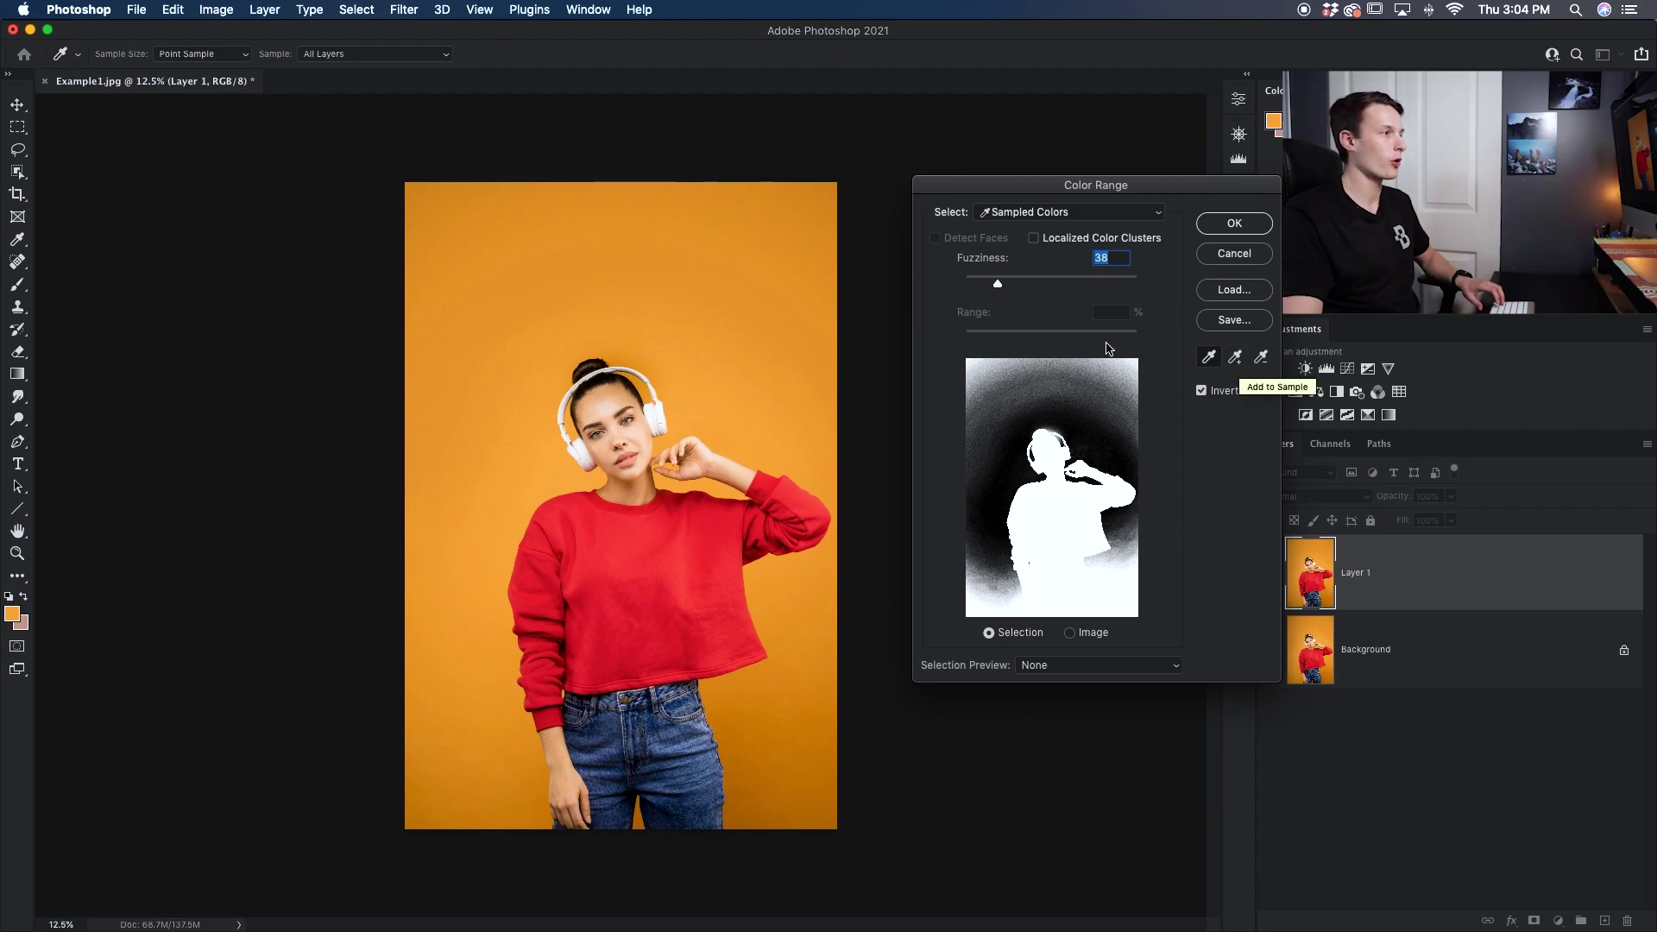
- Sample the backdrop above the raised elbow and add its upper corner and the dark area beside the jeans
left_click(771, 257)
left_click(833, 193)
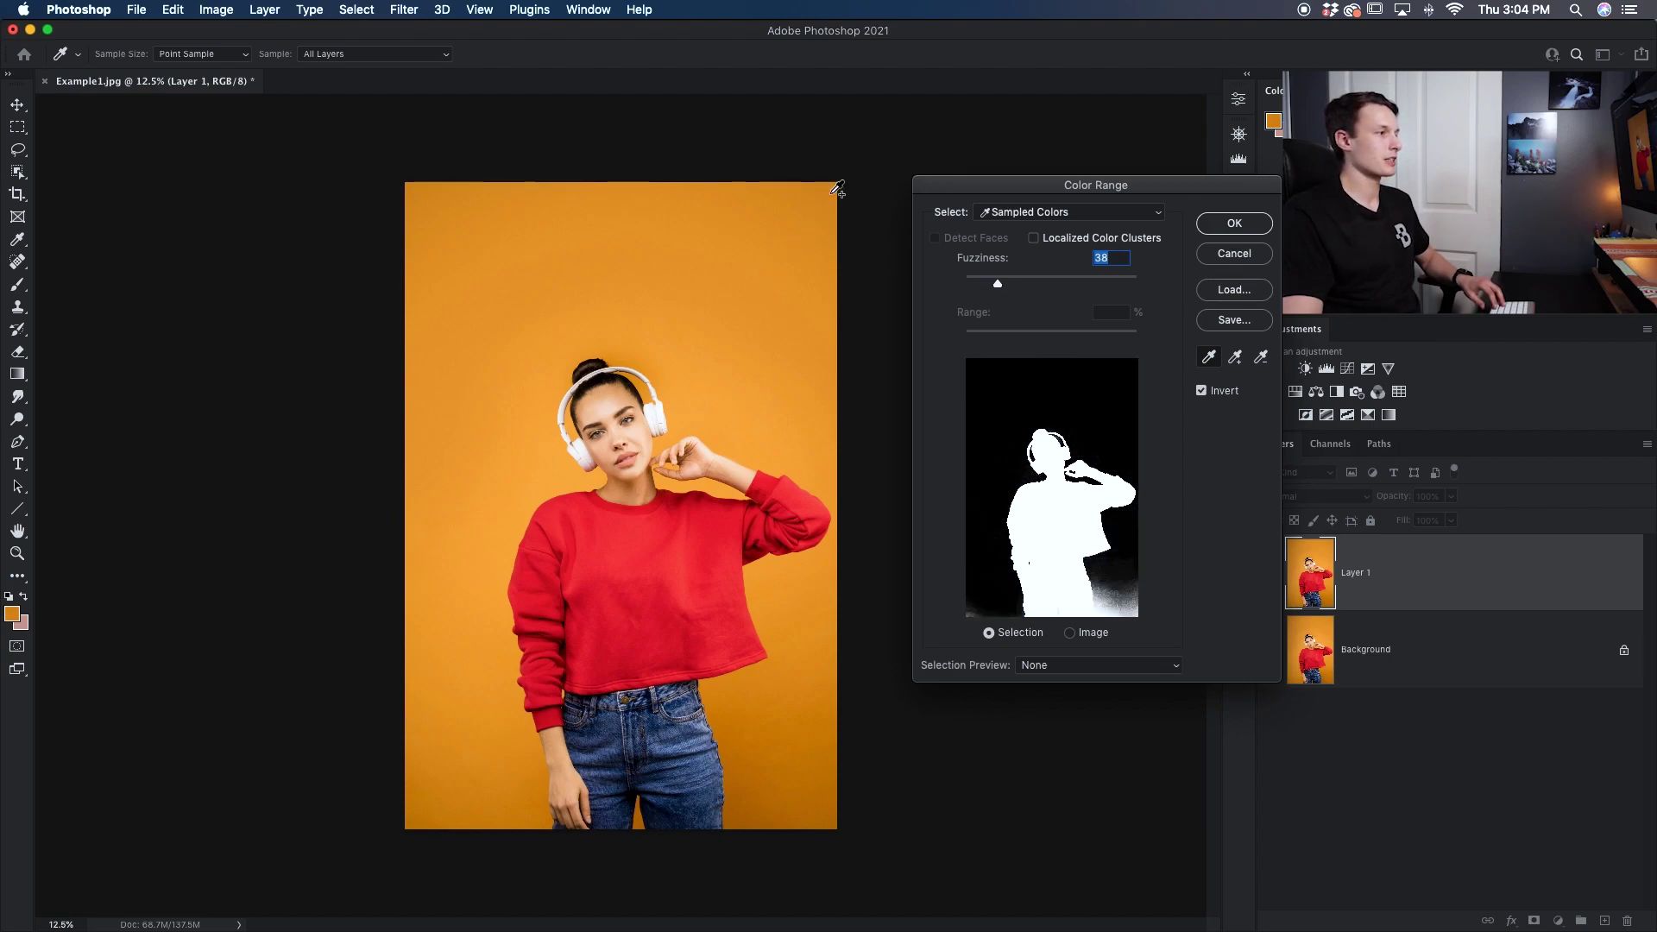
left_click(798, 792)
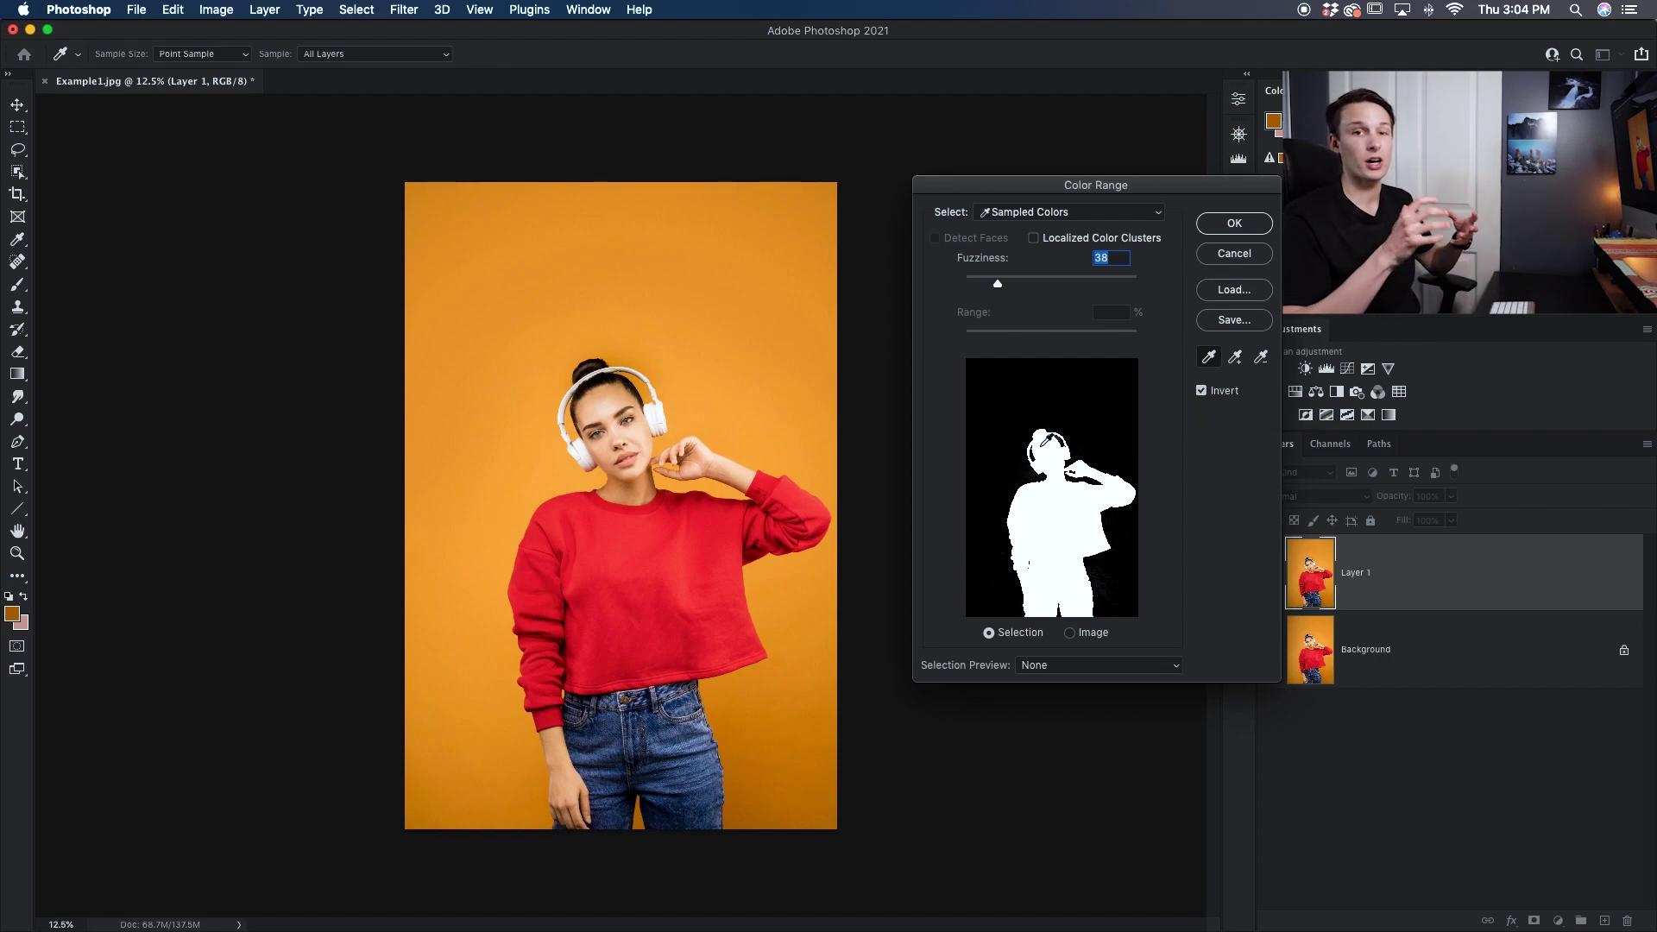
- Set the selection preview to Grayscale and add the remaining gray patches inside the headphone band and beside the jeans to the sample
left_click(1094, 666)
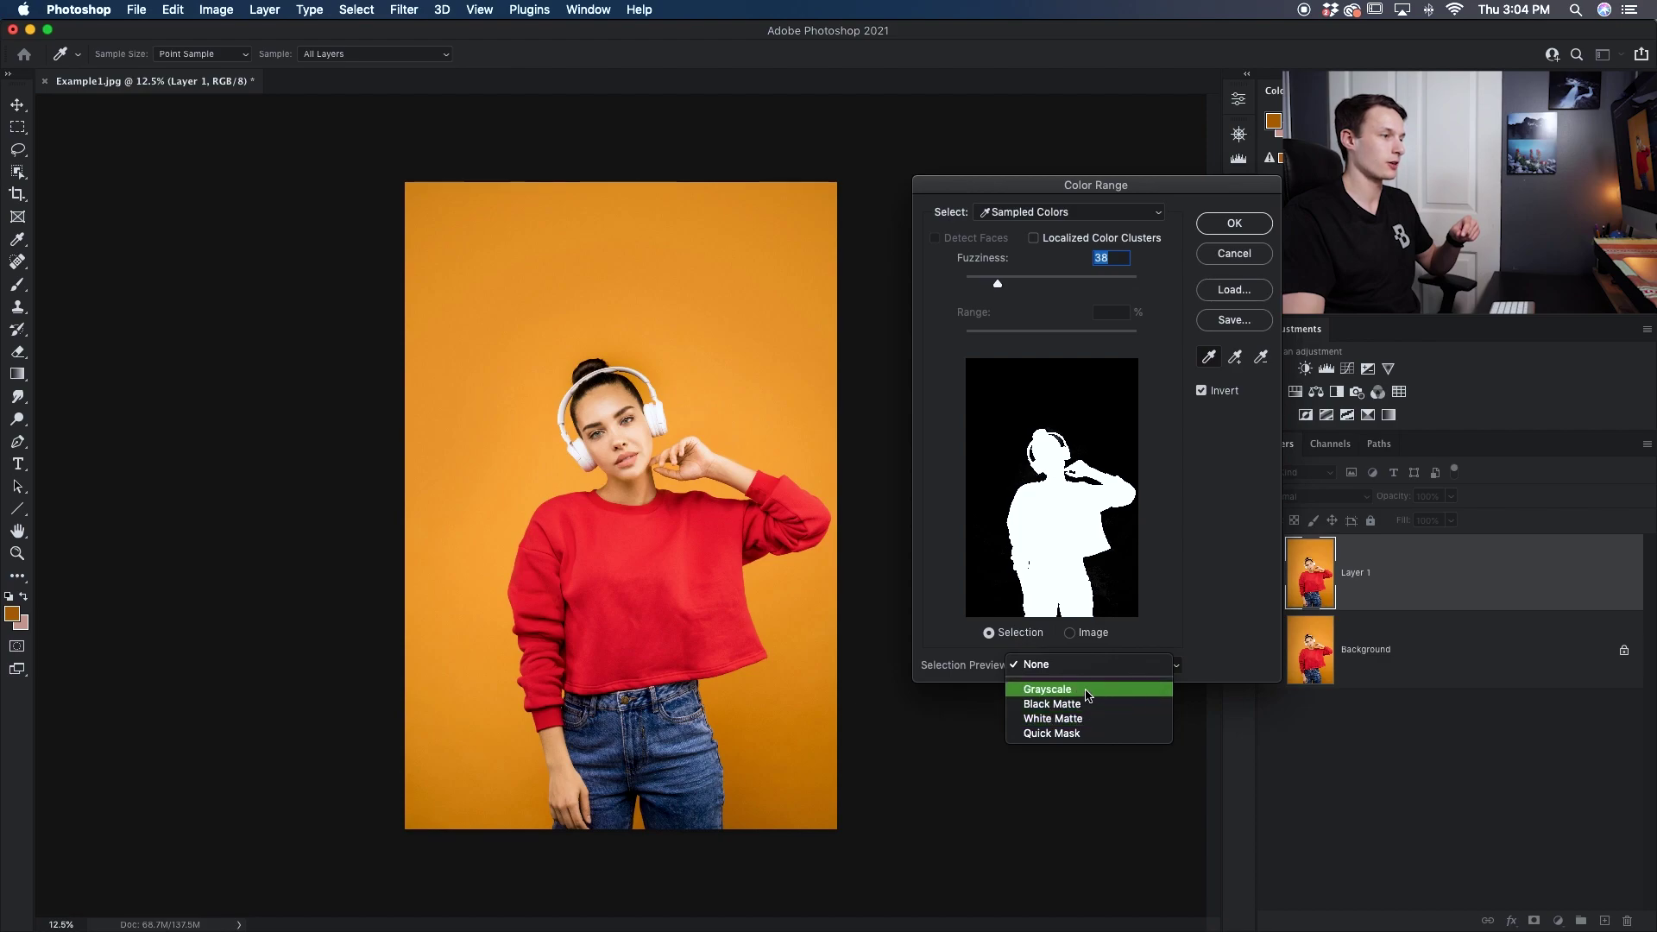
left_click(1086, 690)
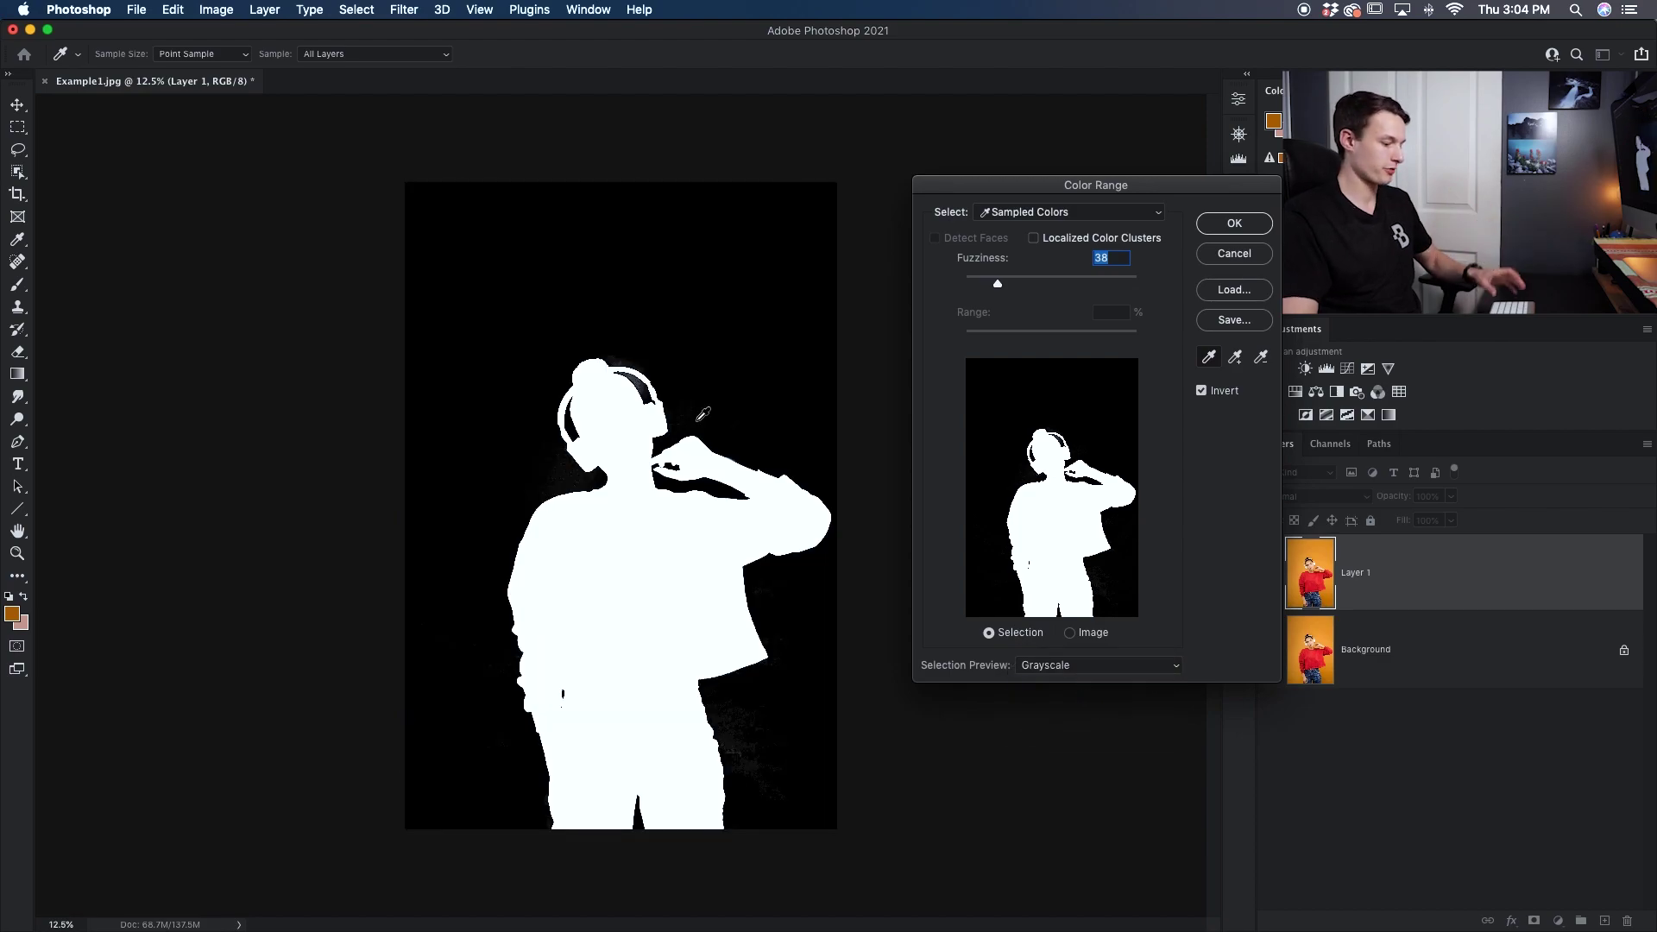
key("super+plus")
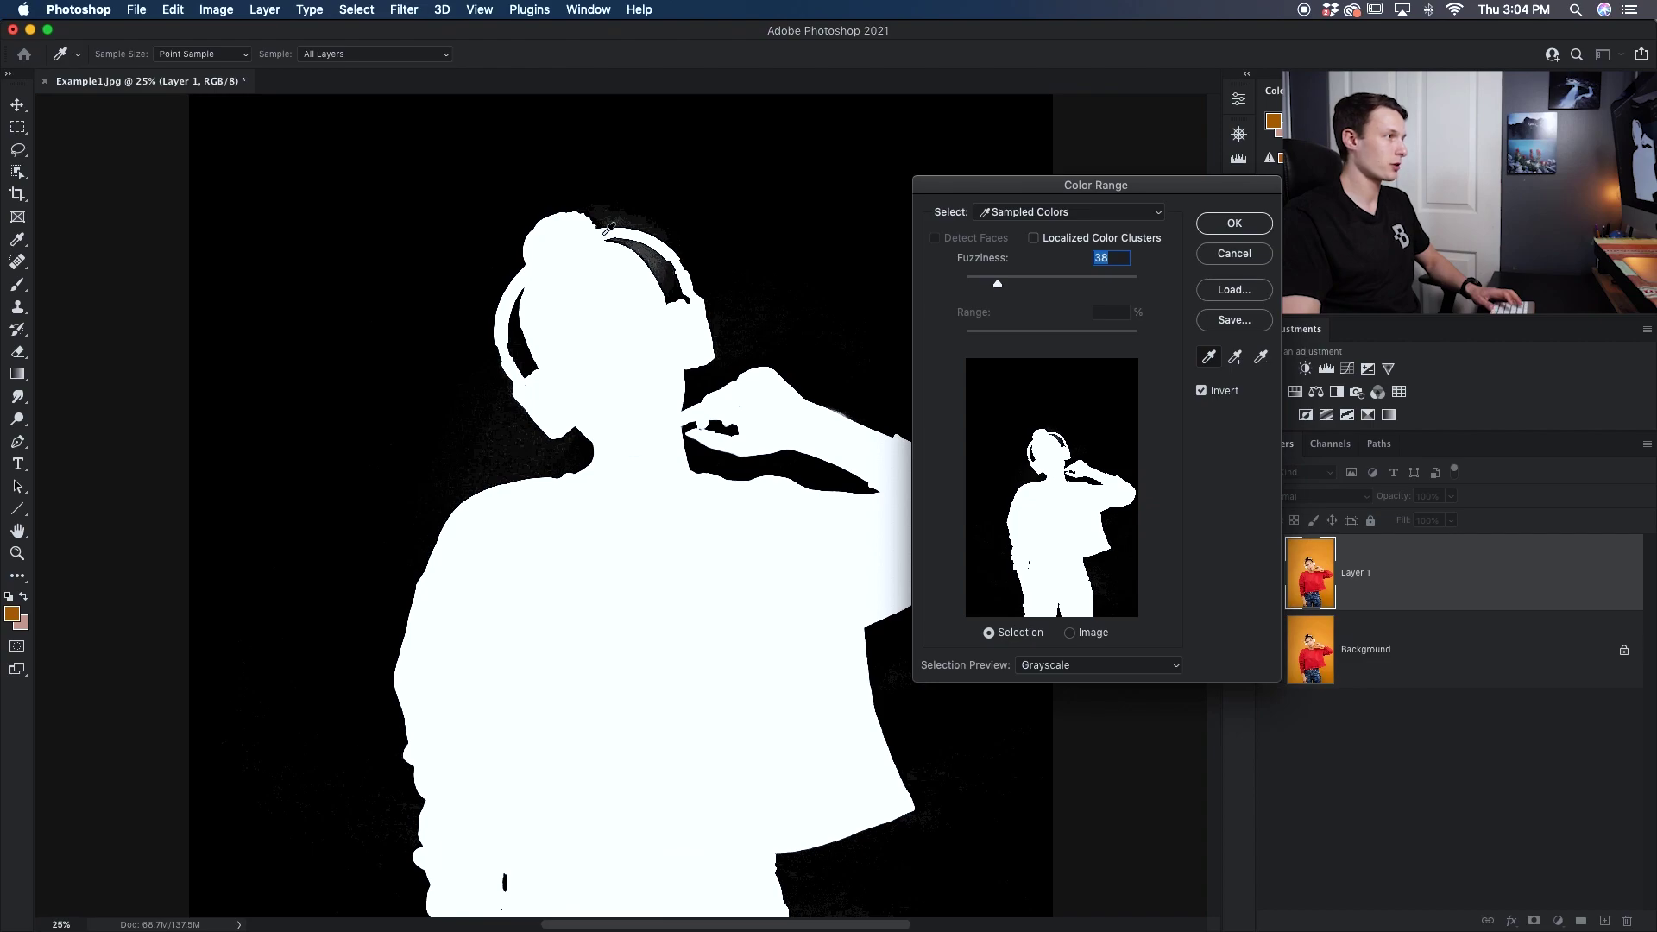
left_click(656, 255)
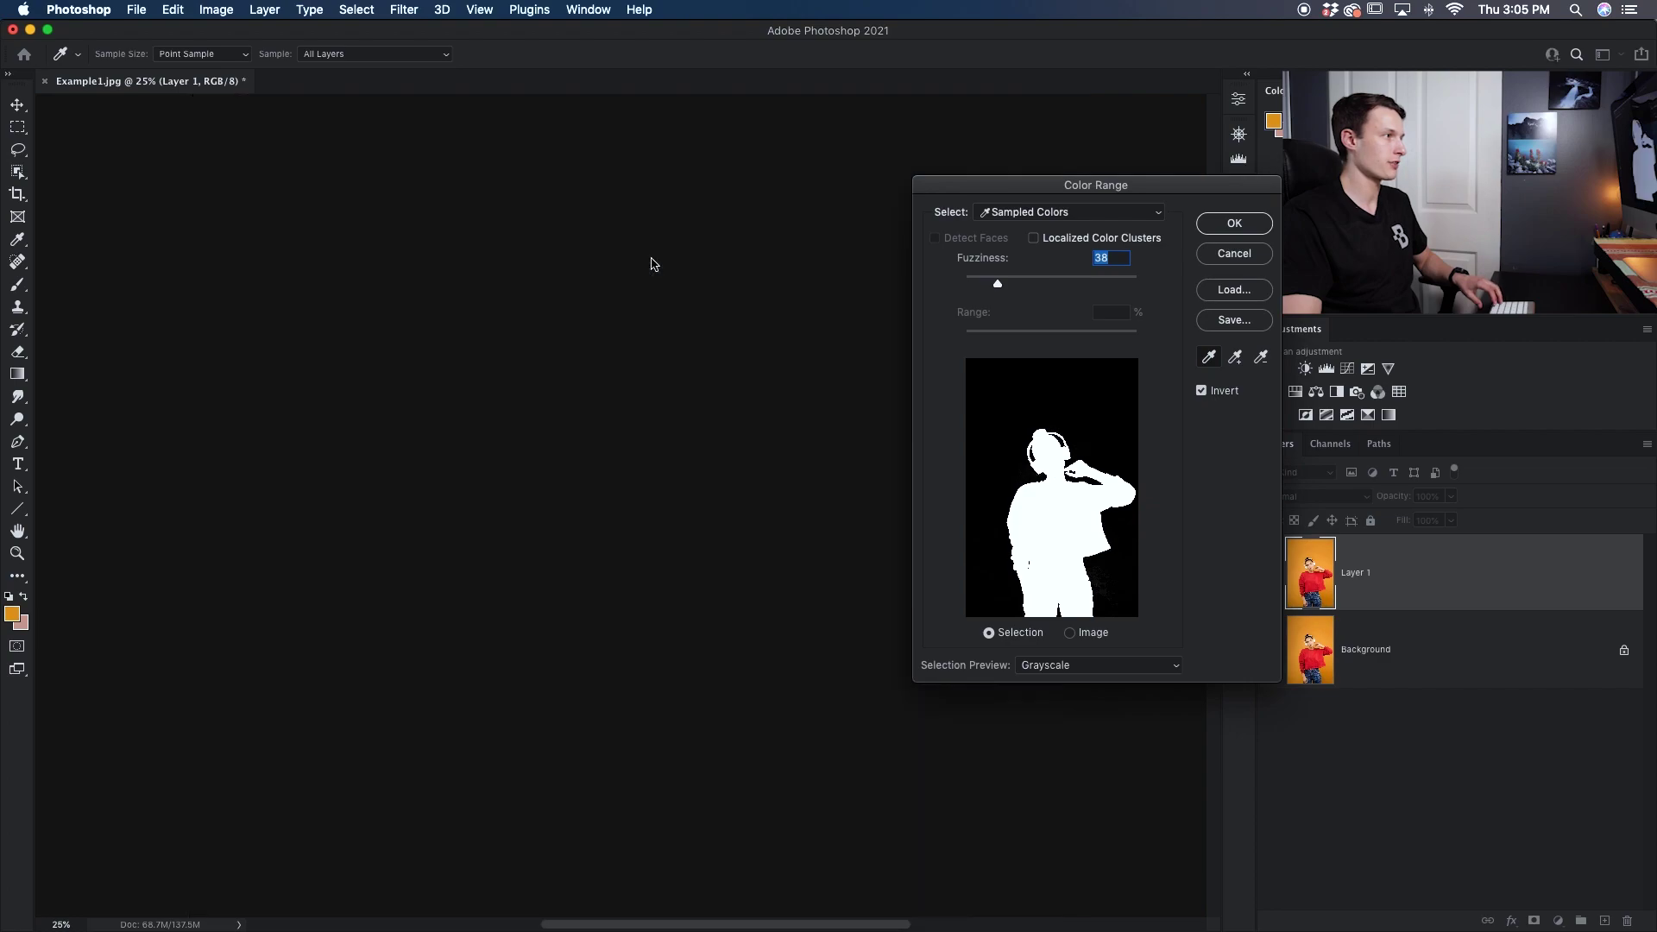
scroll(701, 400, "down", 3)
scroll(701, 401, "down", 3)
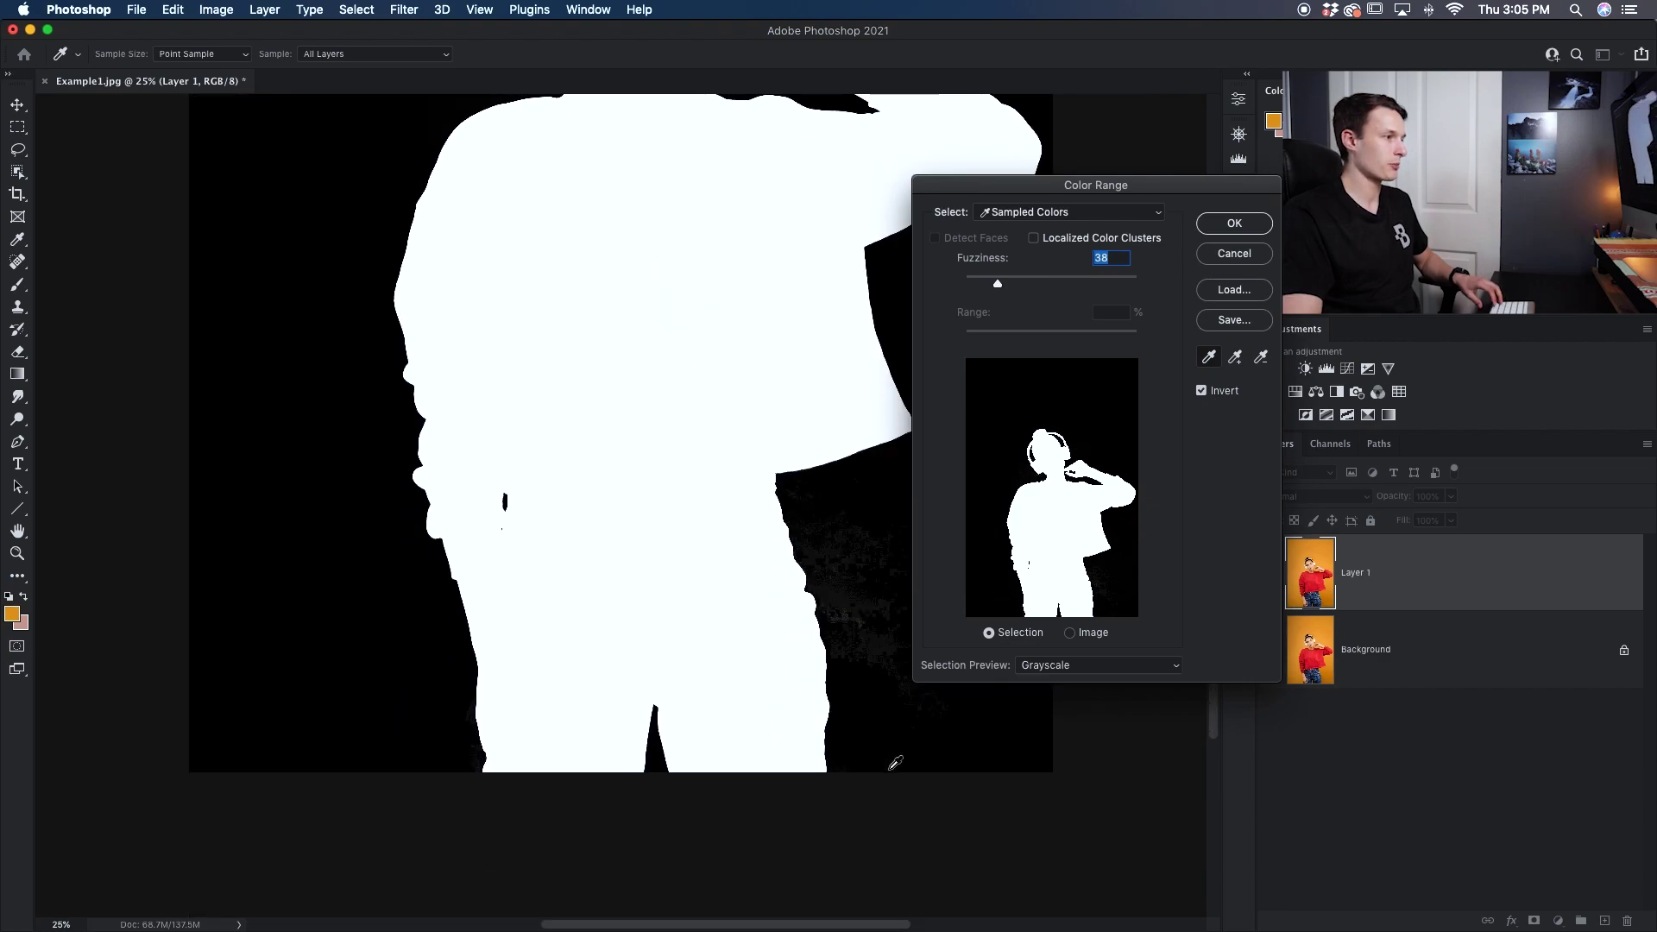
left_click(850, 619)
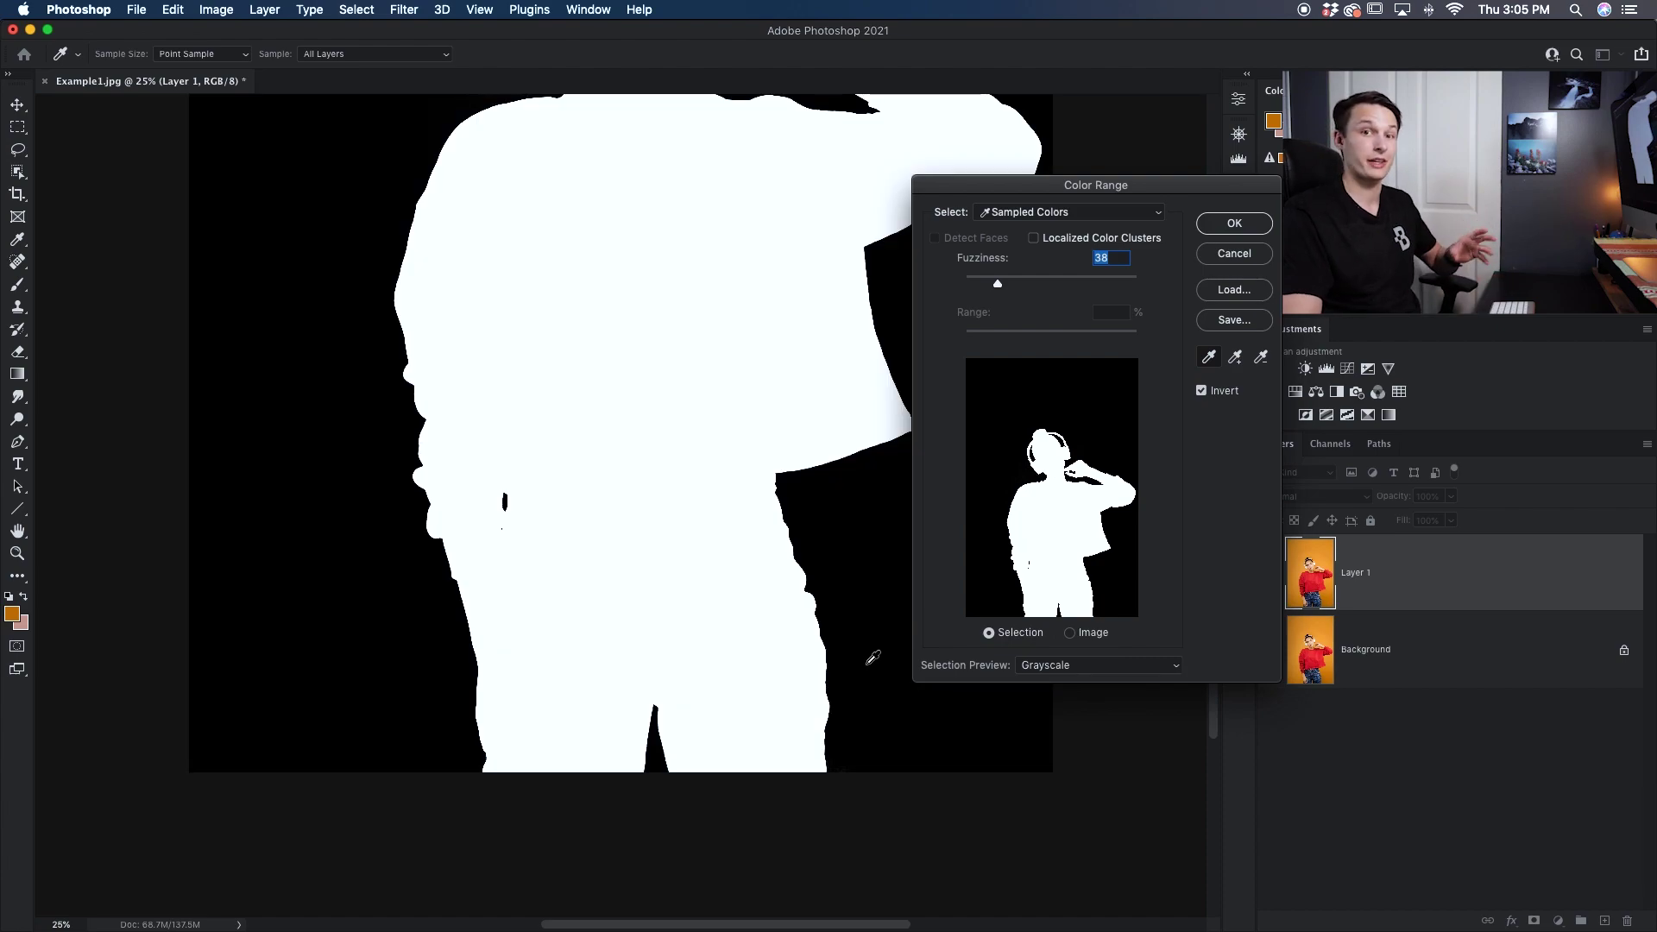
- Try Color Range Fuzziness values of 109 and 0 while comparing the subject's mask
scroll(800, 605, "right", 1)
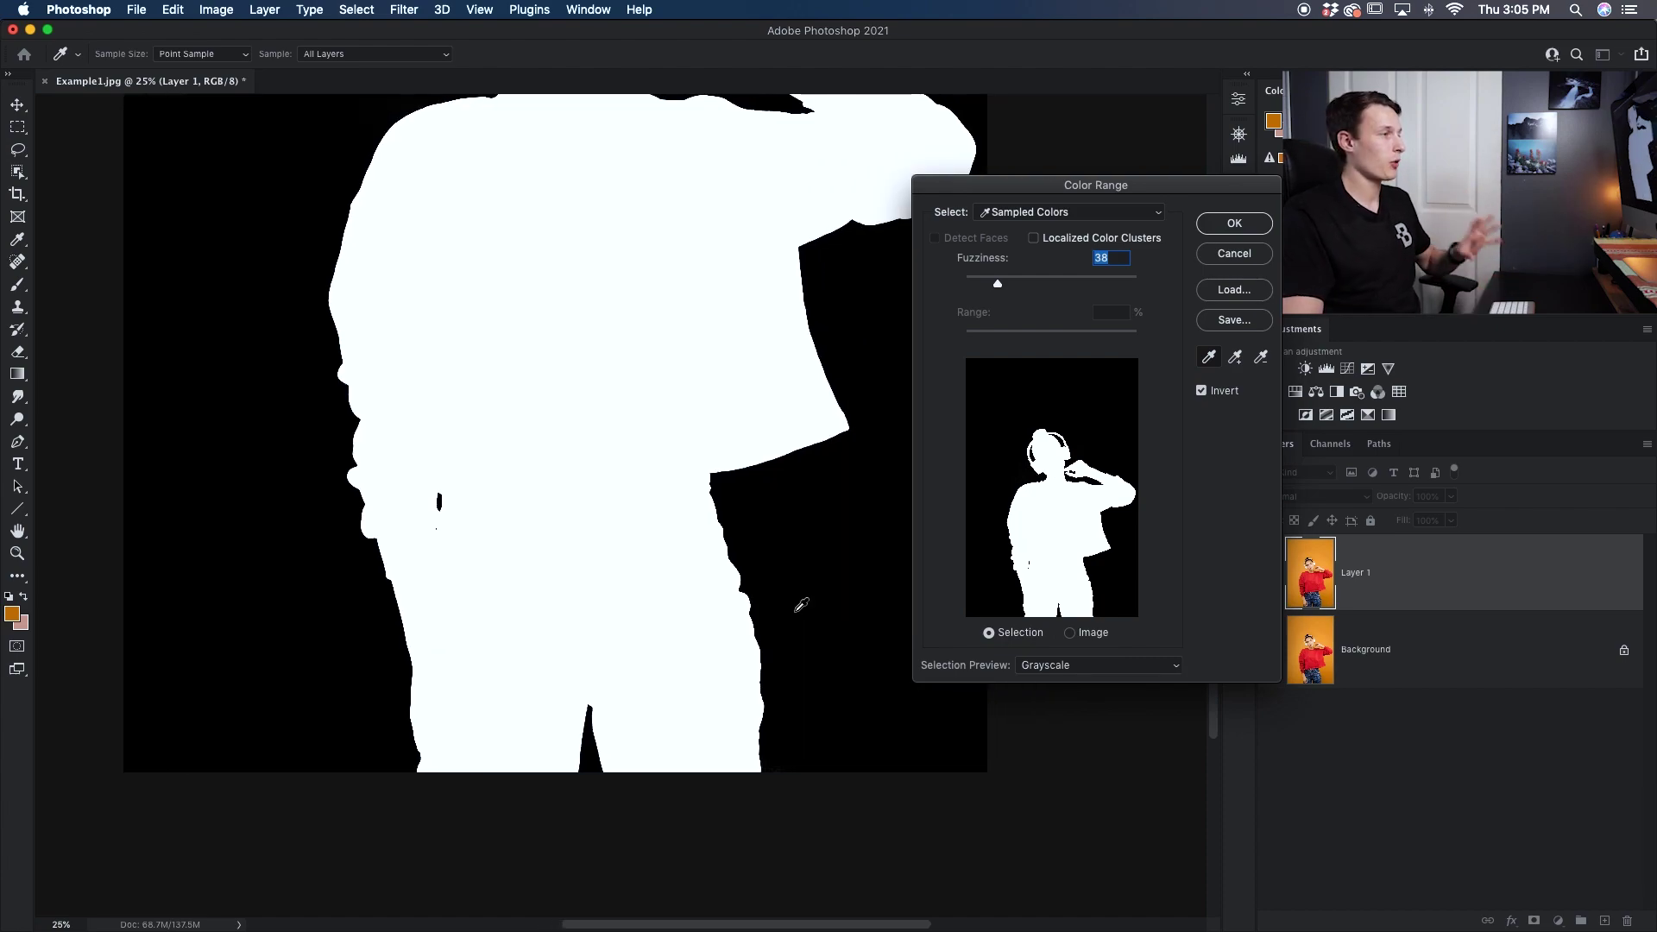
scroll(800, 605, "up", 3)
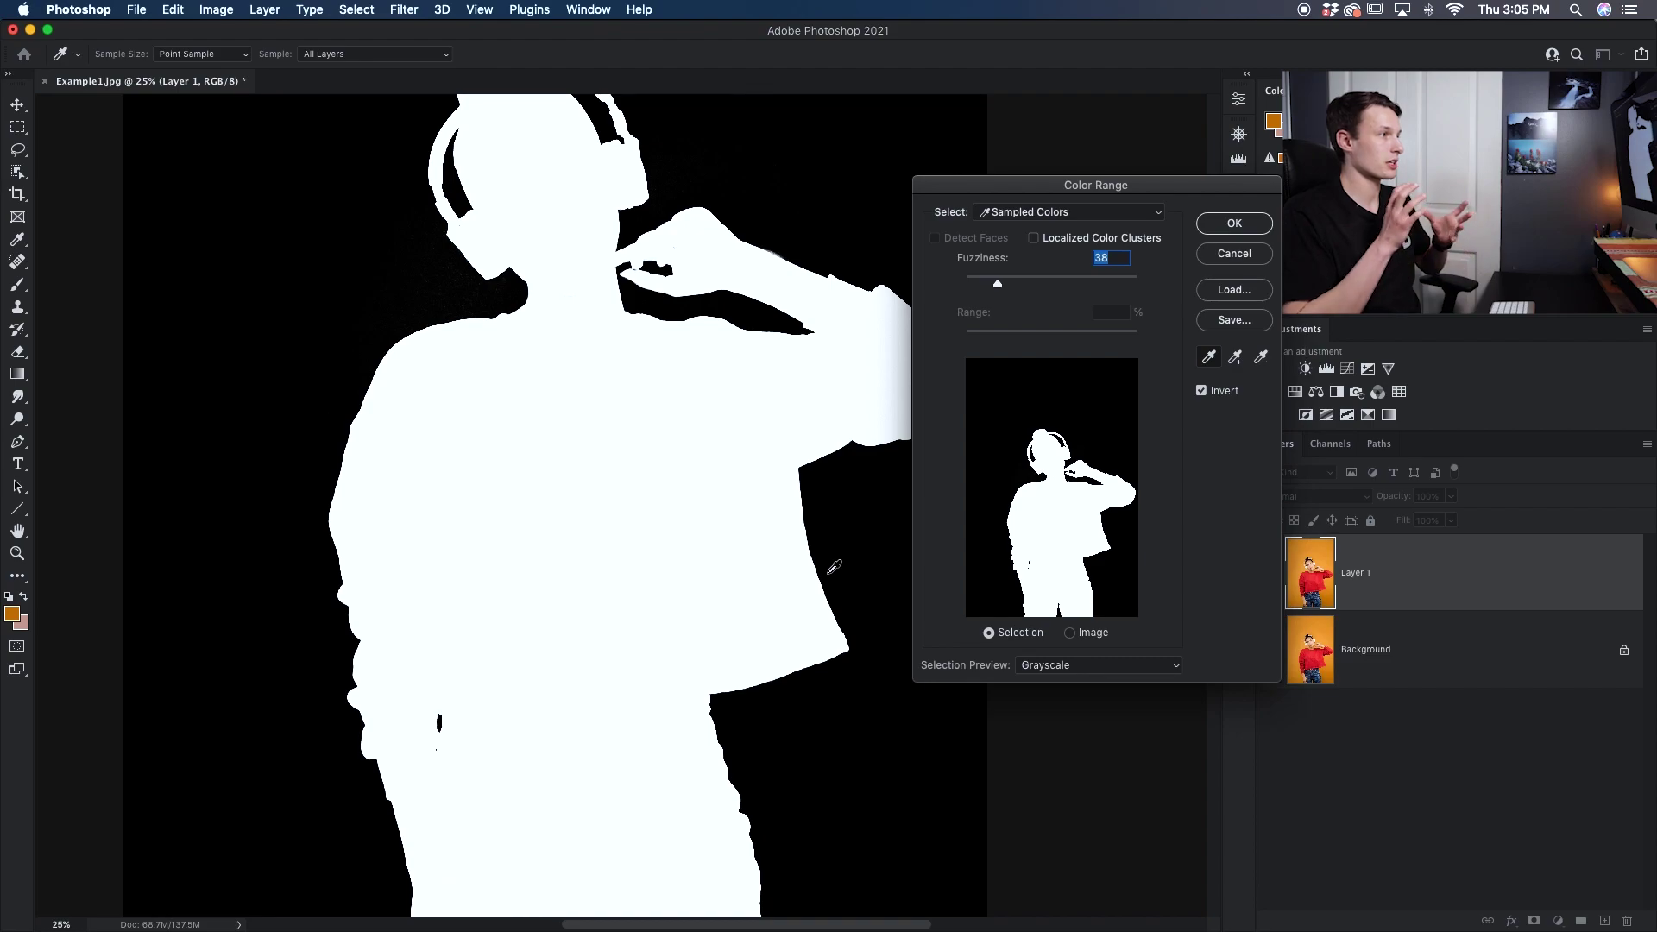
scroll(834, 567, "up", 1)
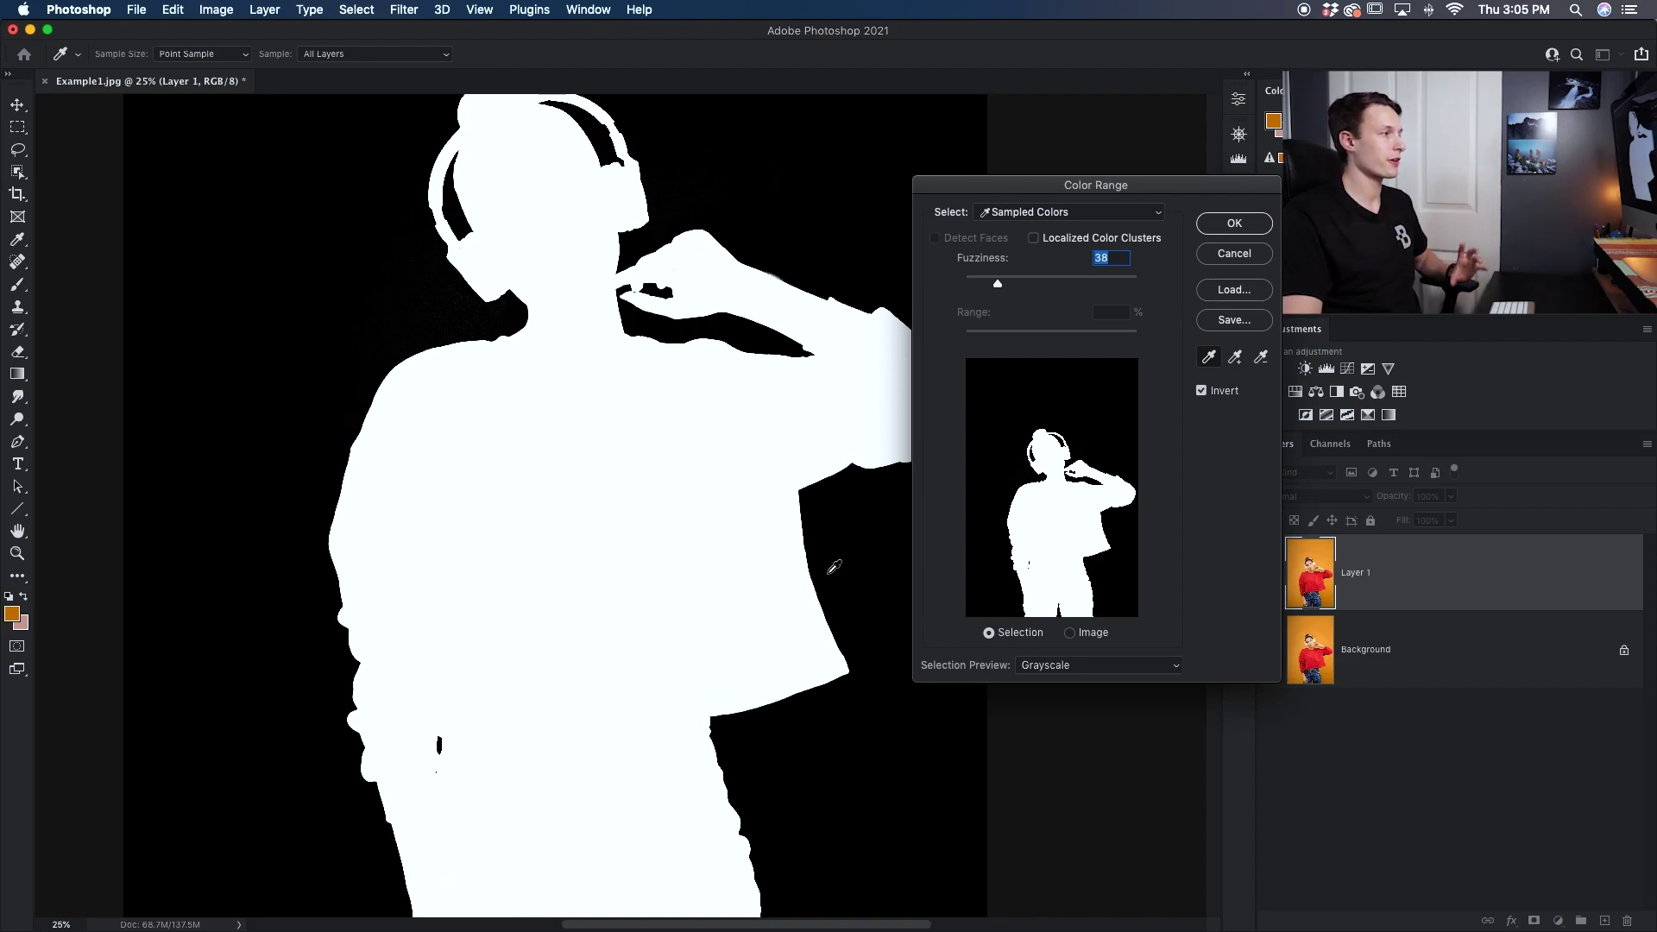
scroll(833, 567, "up", 2)
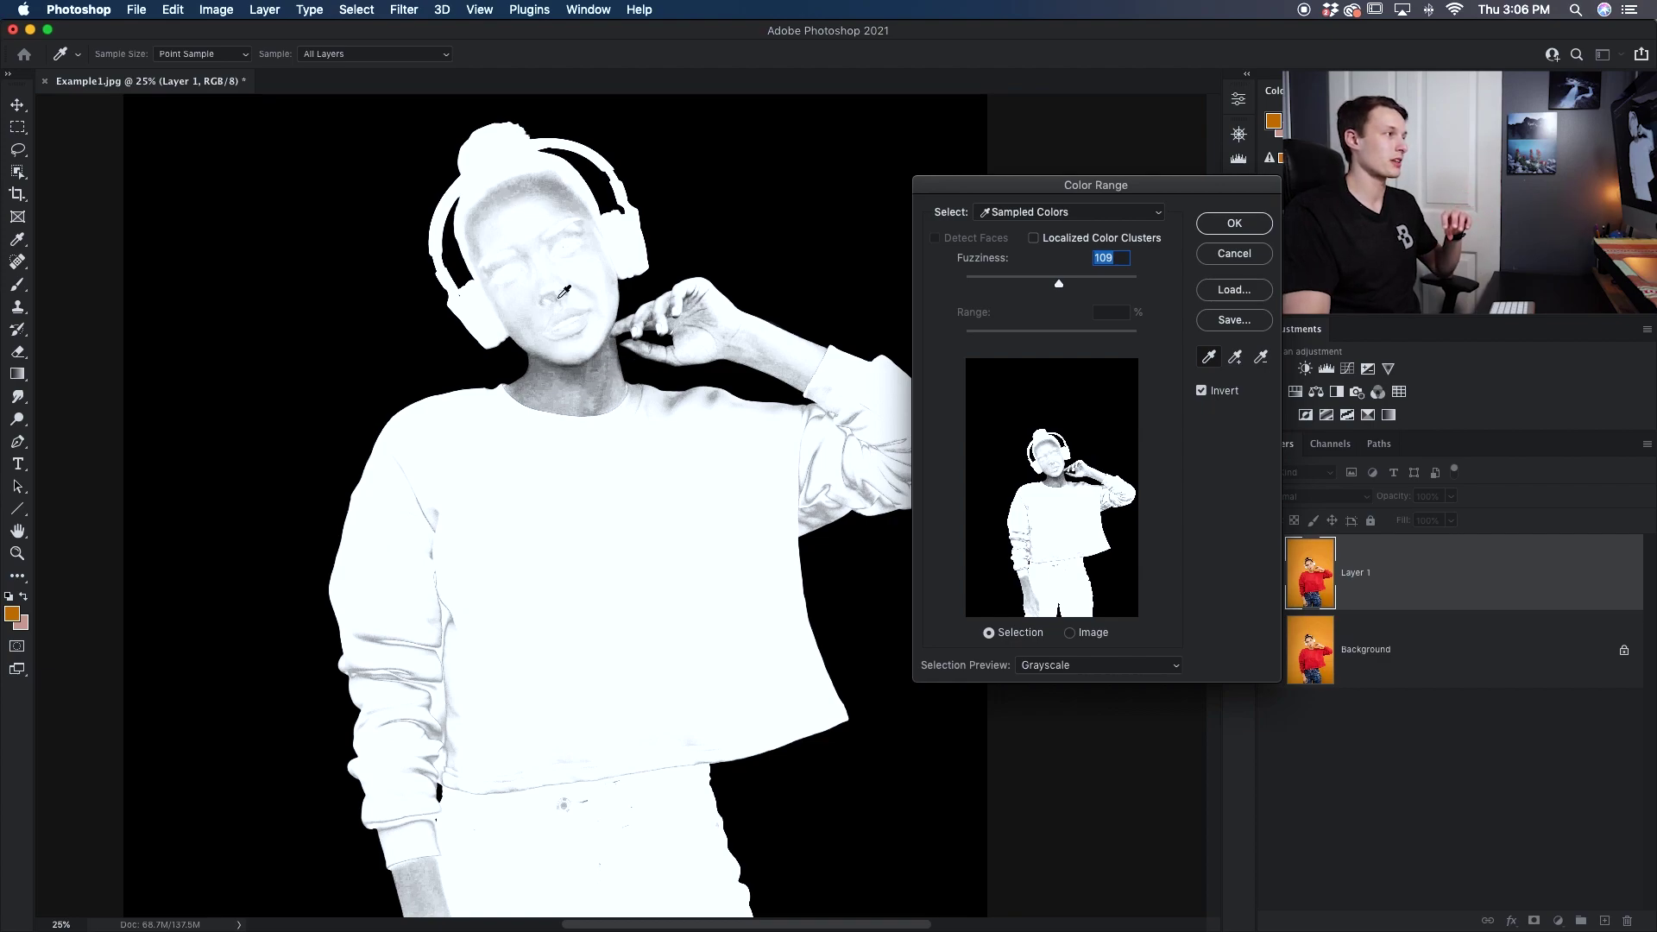
left_click_drag(1059, 284, 964, 287)
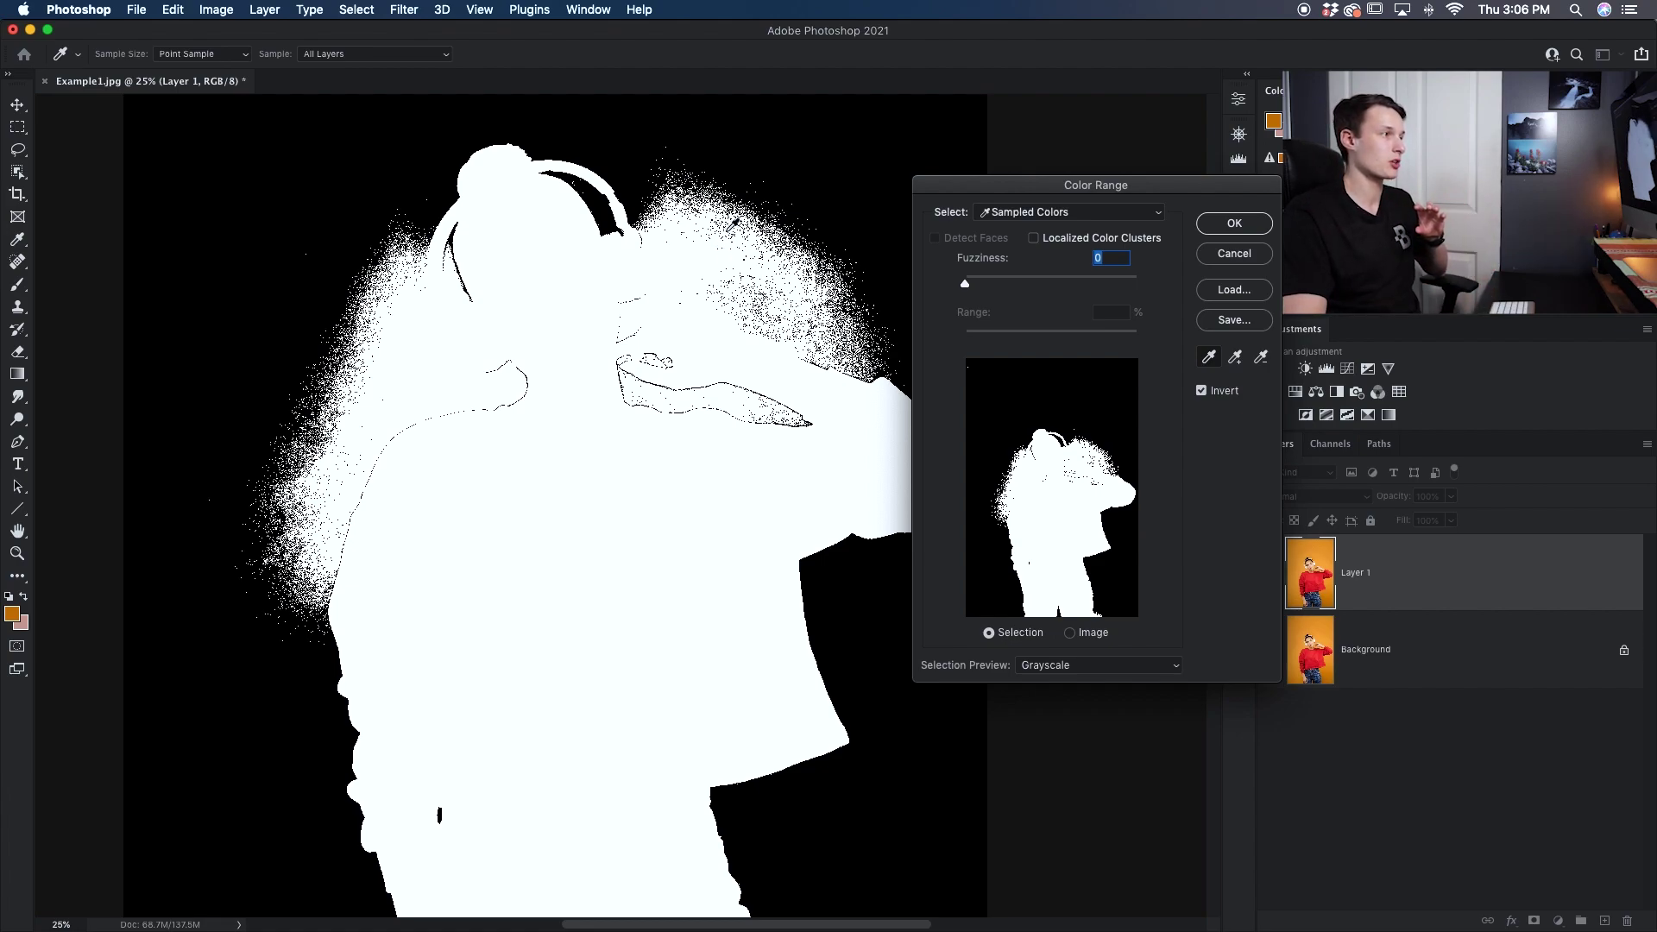
scroll(734, 224, "up", 2)
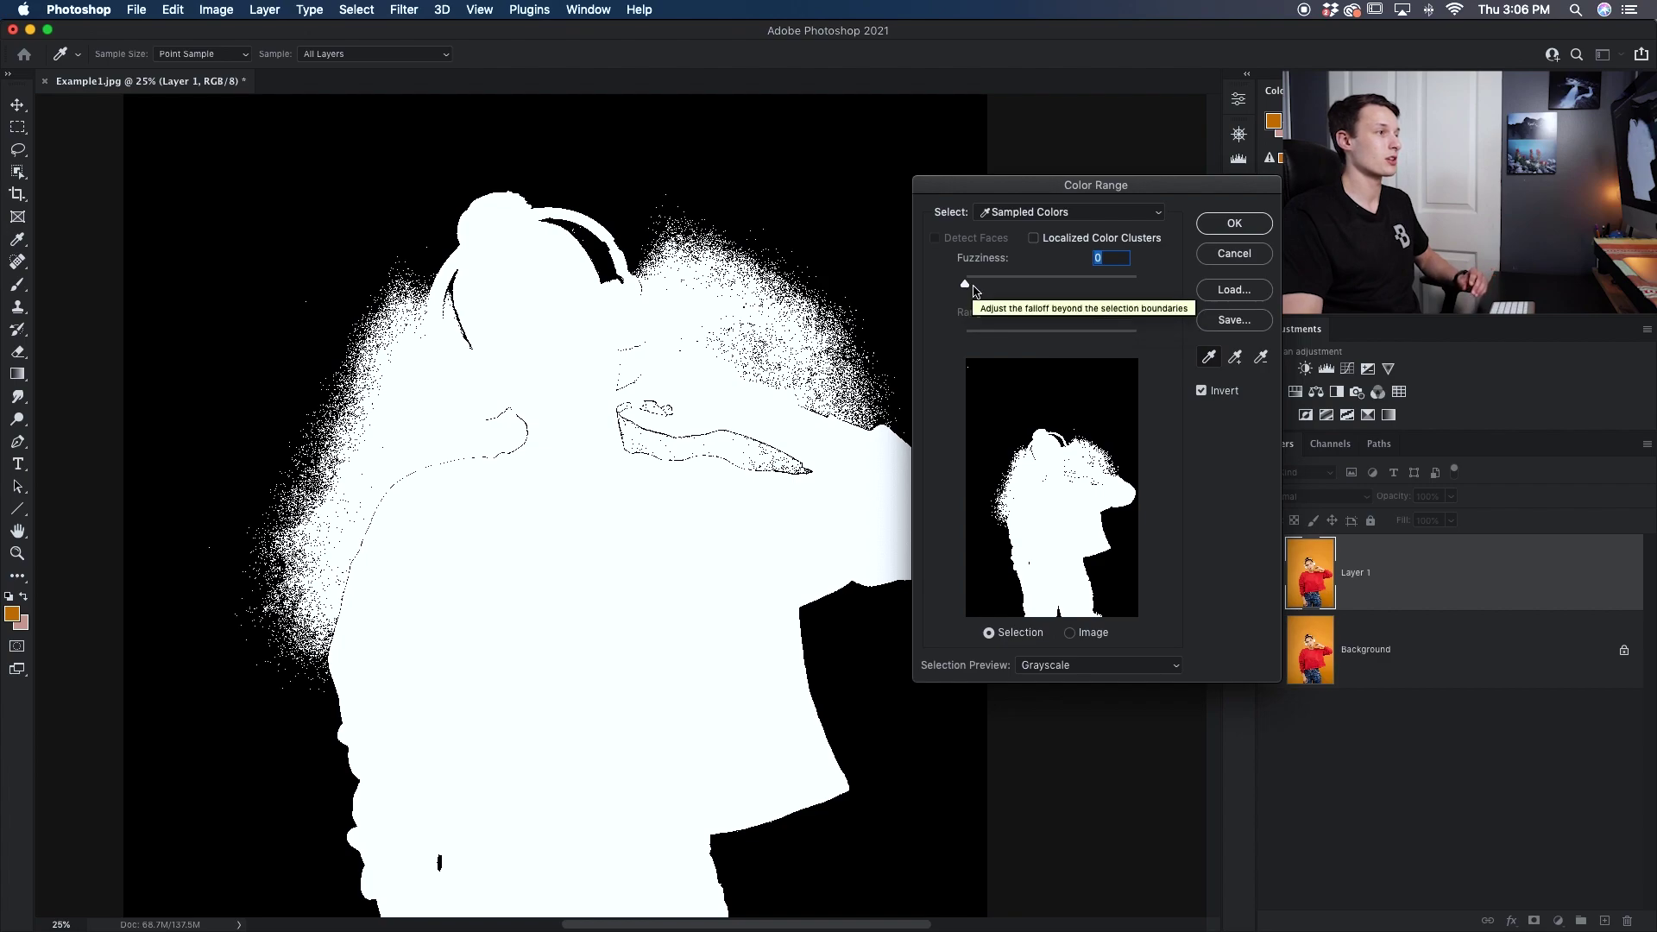
- Set the Color Range Fuzziness to 40 and check the mask from the headphones down to the jeans
left_click_drag(964, 283, 996, 289)
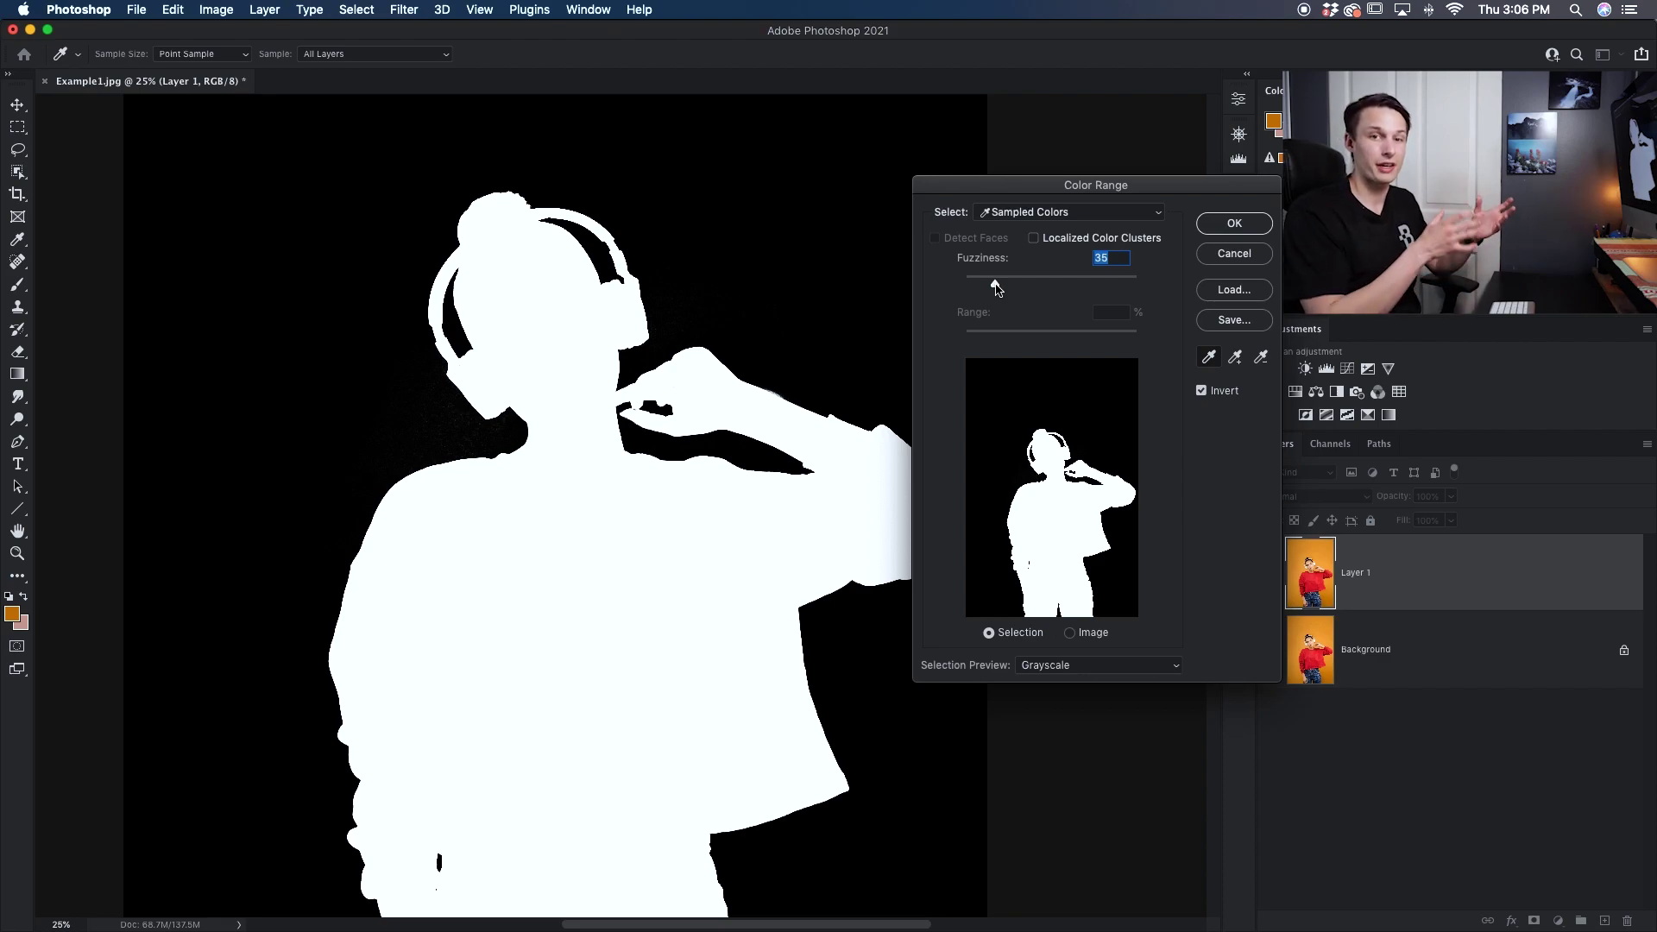
left_click_drag(997, 288, 1004, 289)
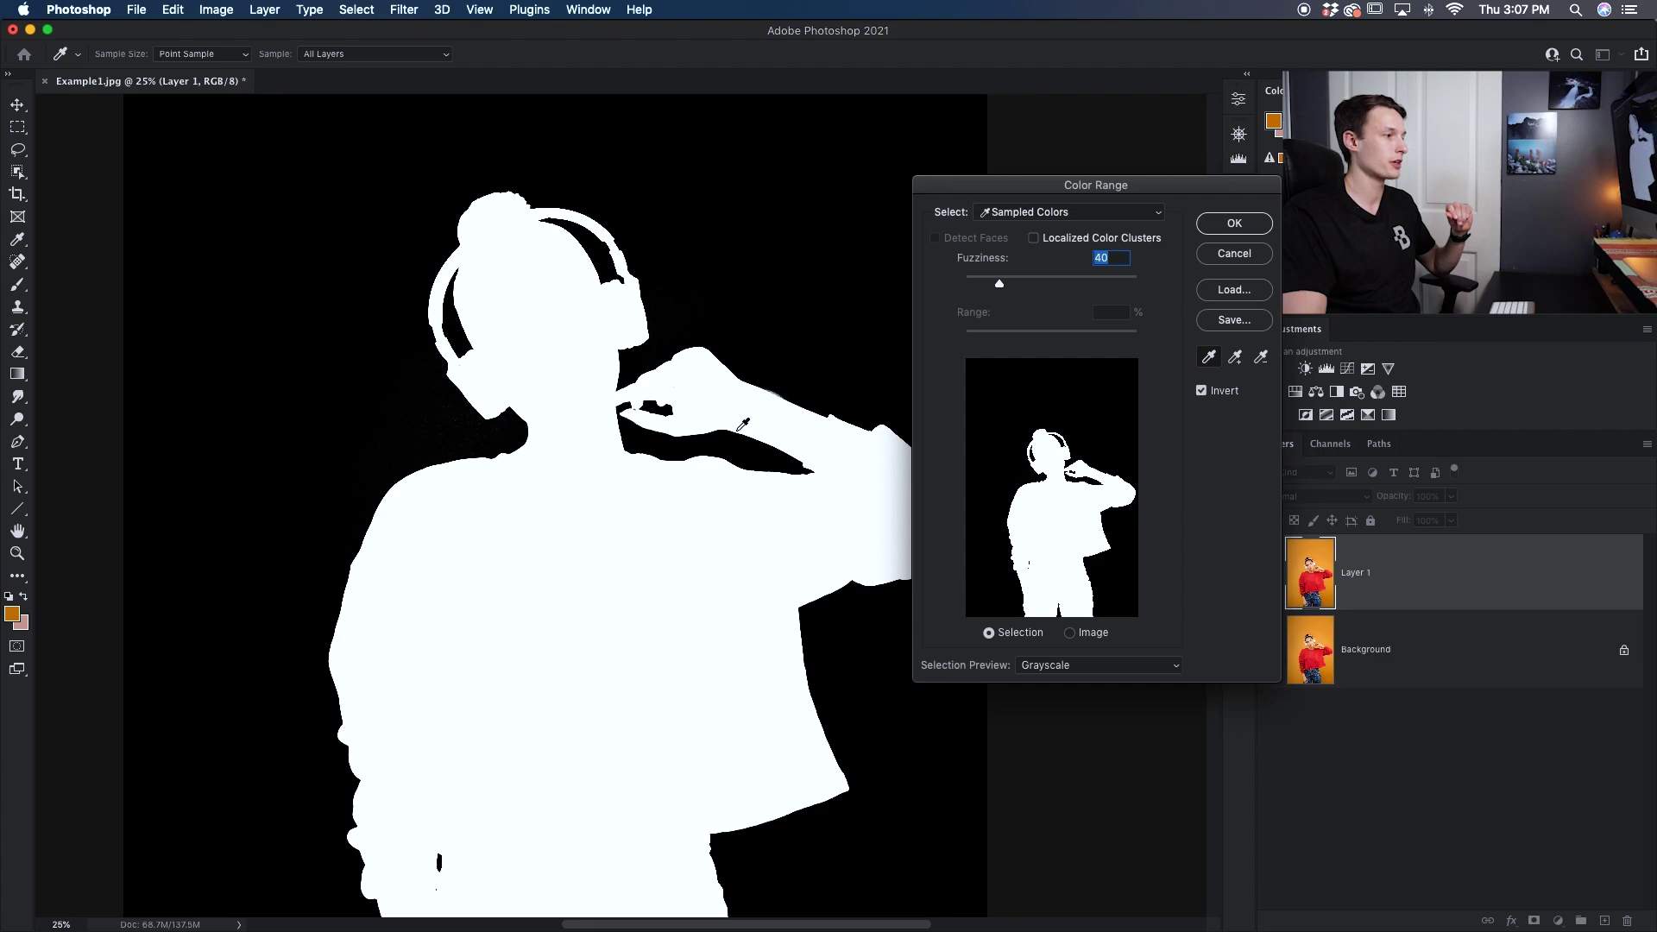
scroll(742, 425, "down", 5)
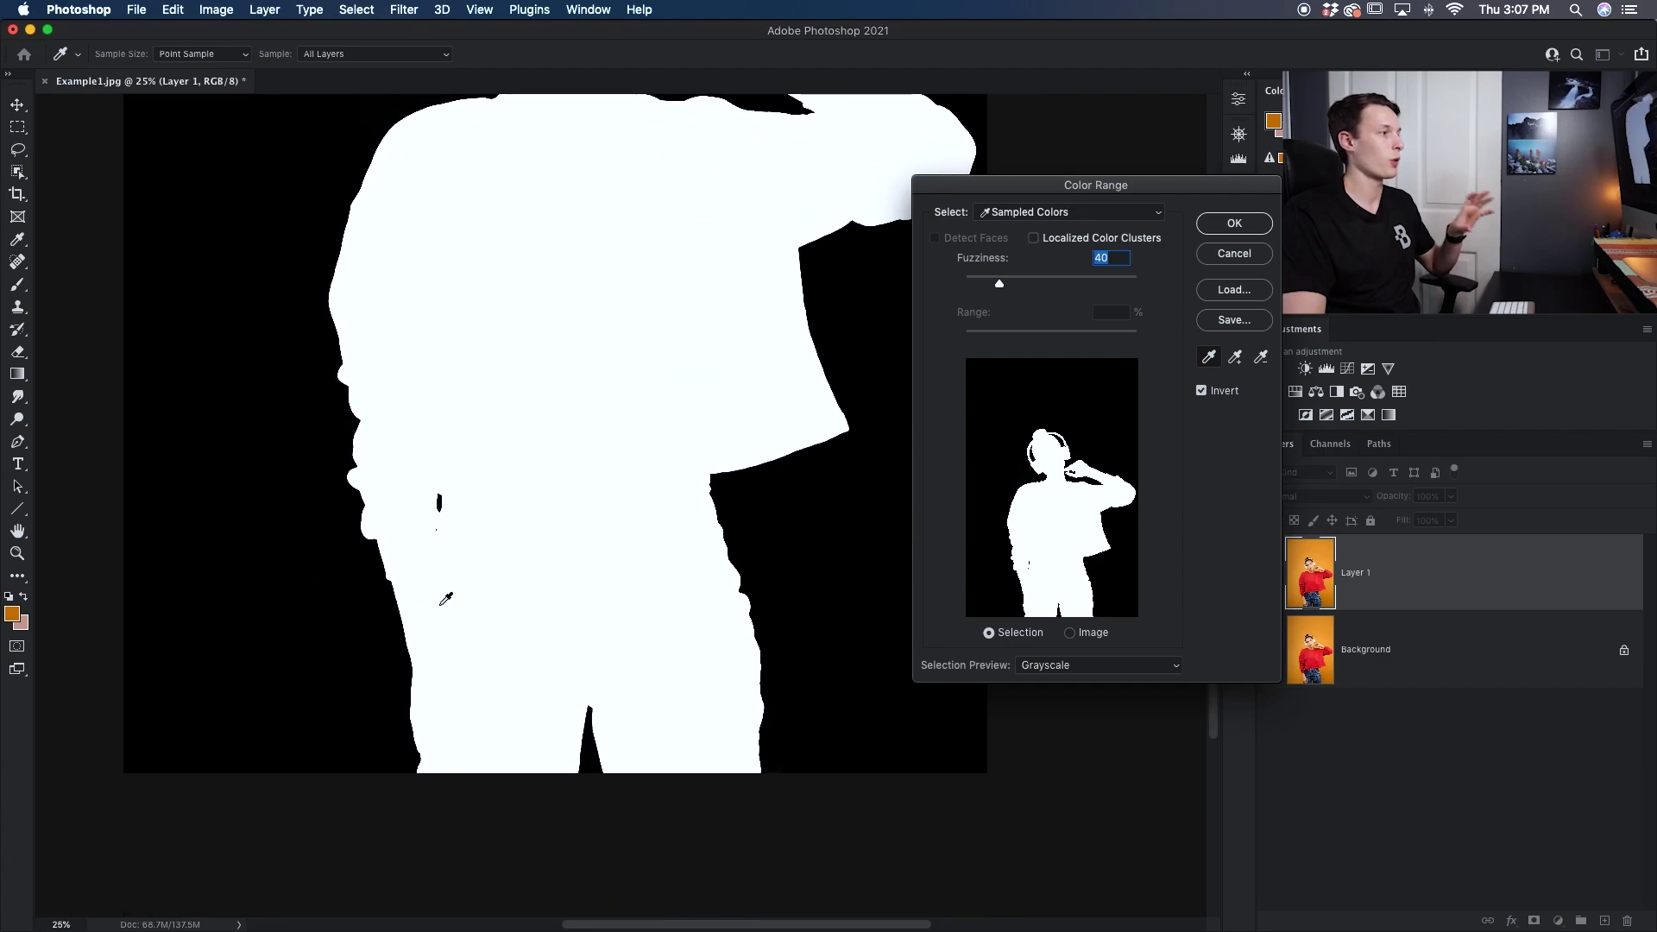
scroll(466, 586, "up", 3)
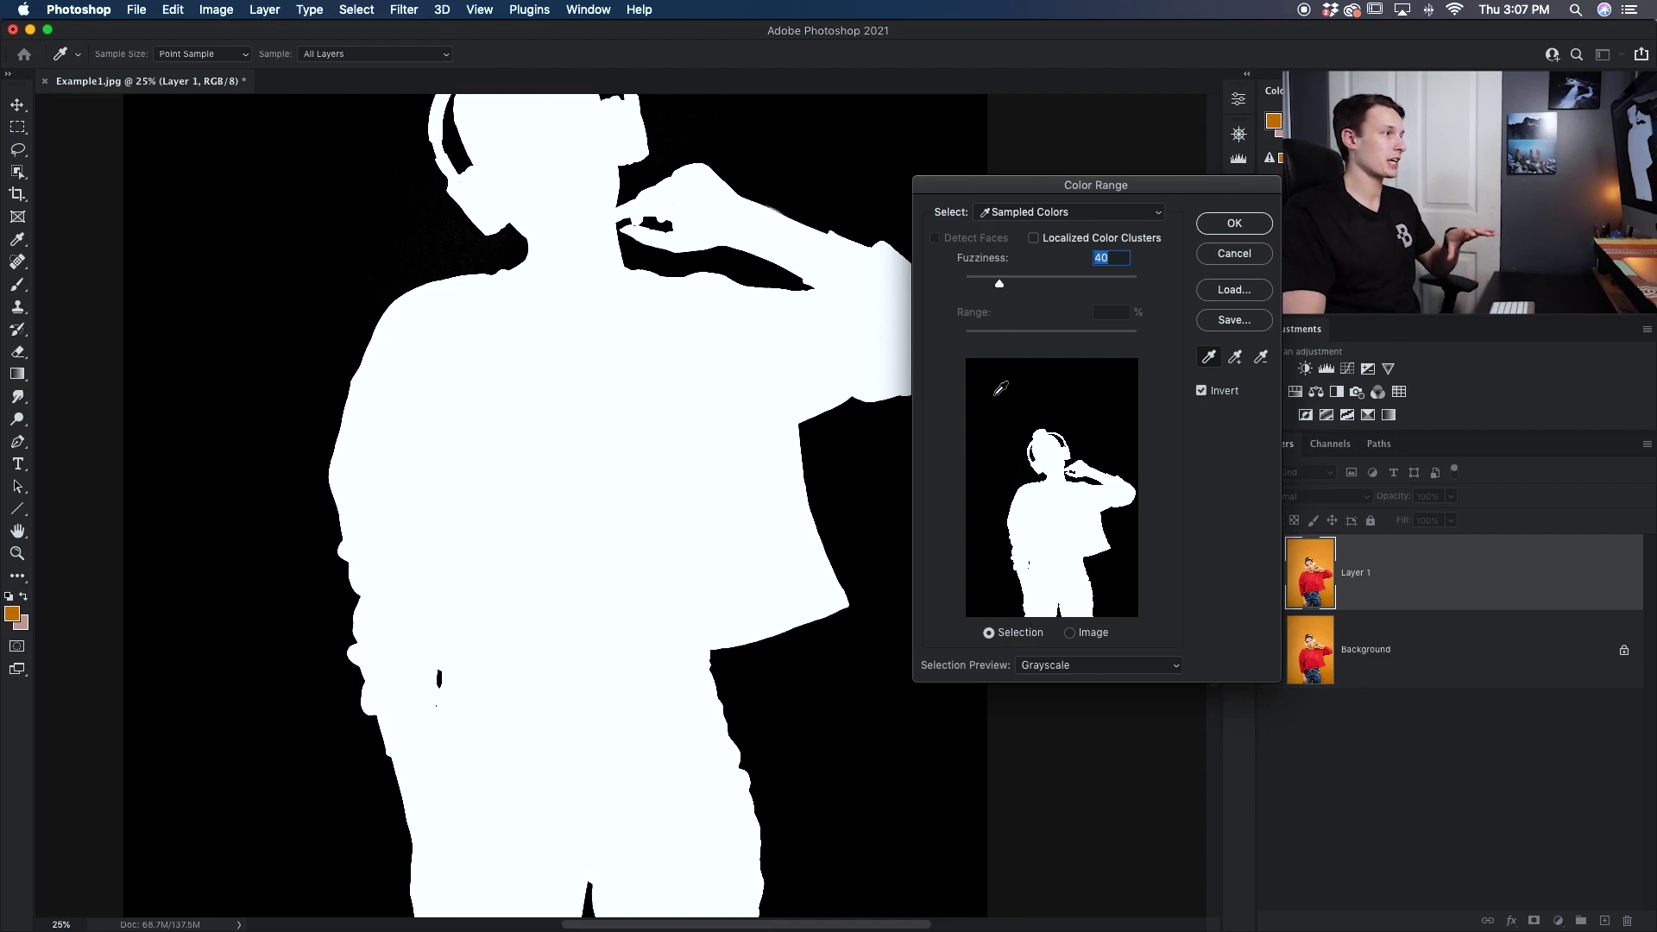
scroll(677, 411, "up", 2)
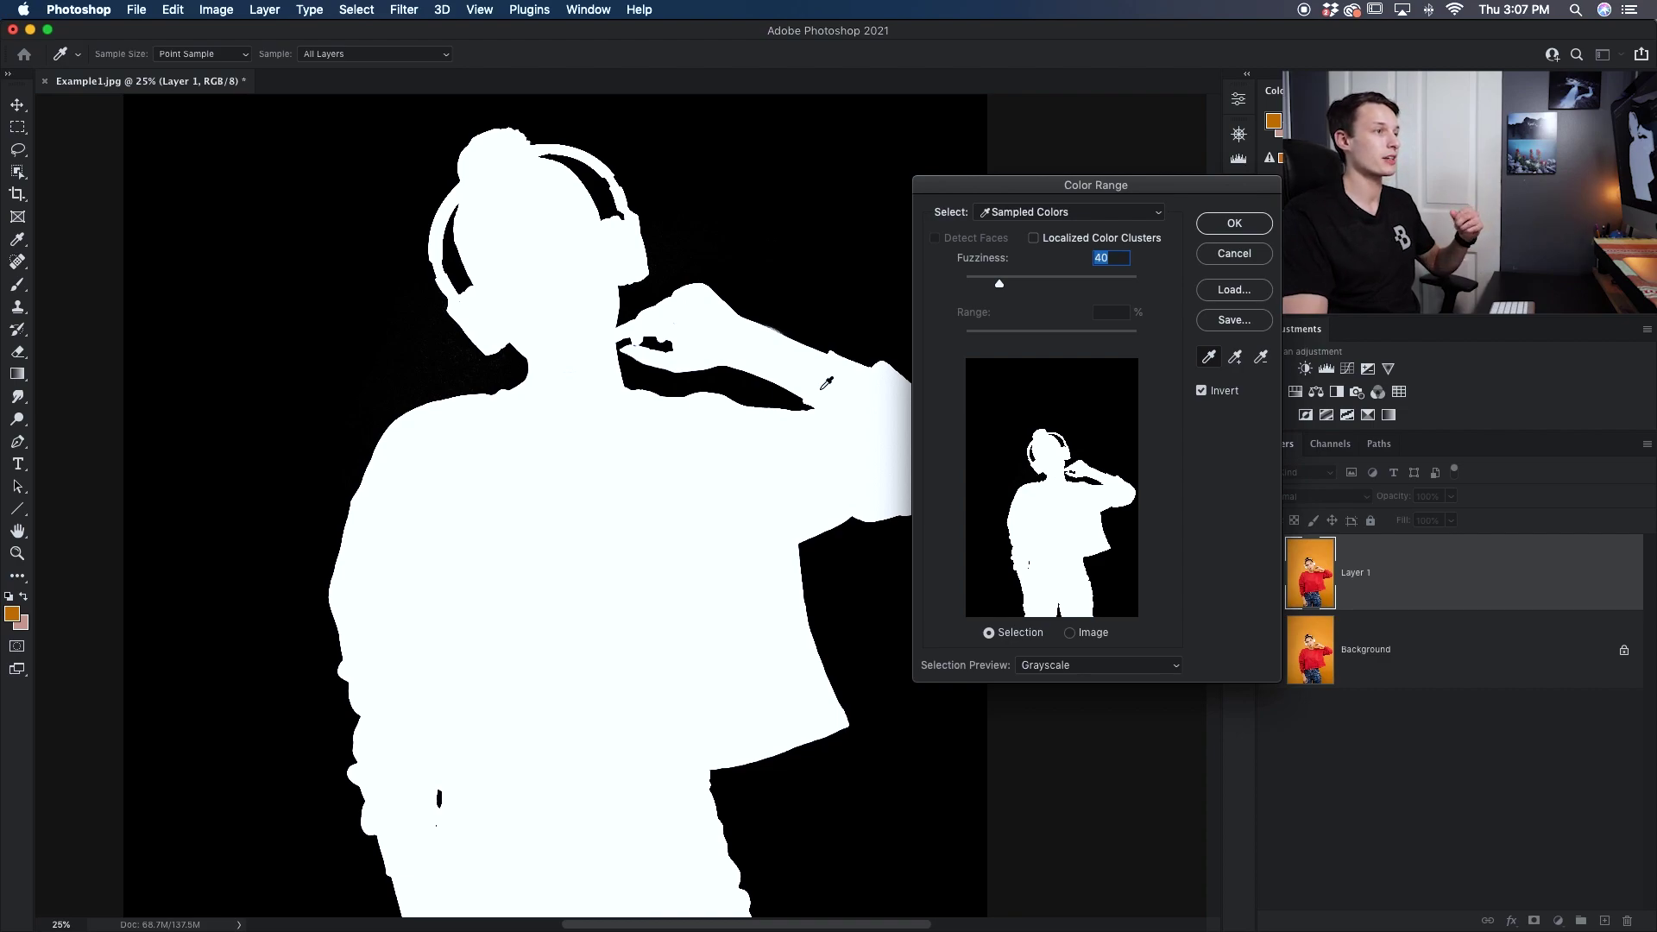
- Accept the Color Range selection and apply it as a layer mask on Layer 1
left_click(1234, 223)
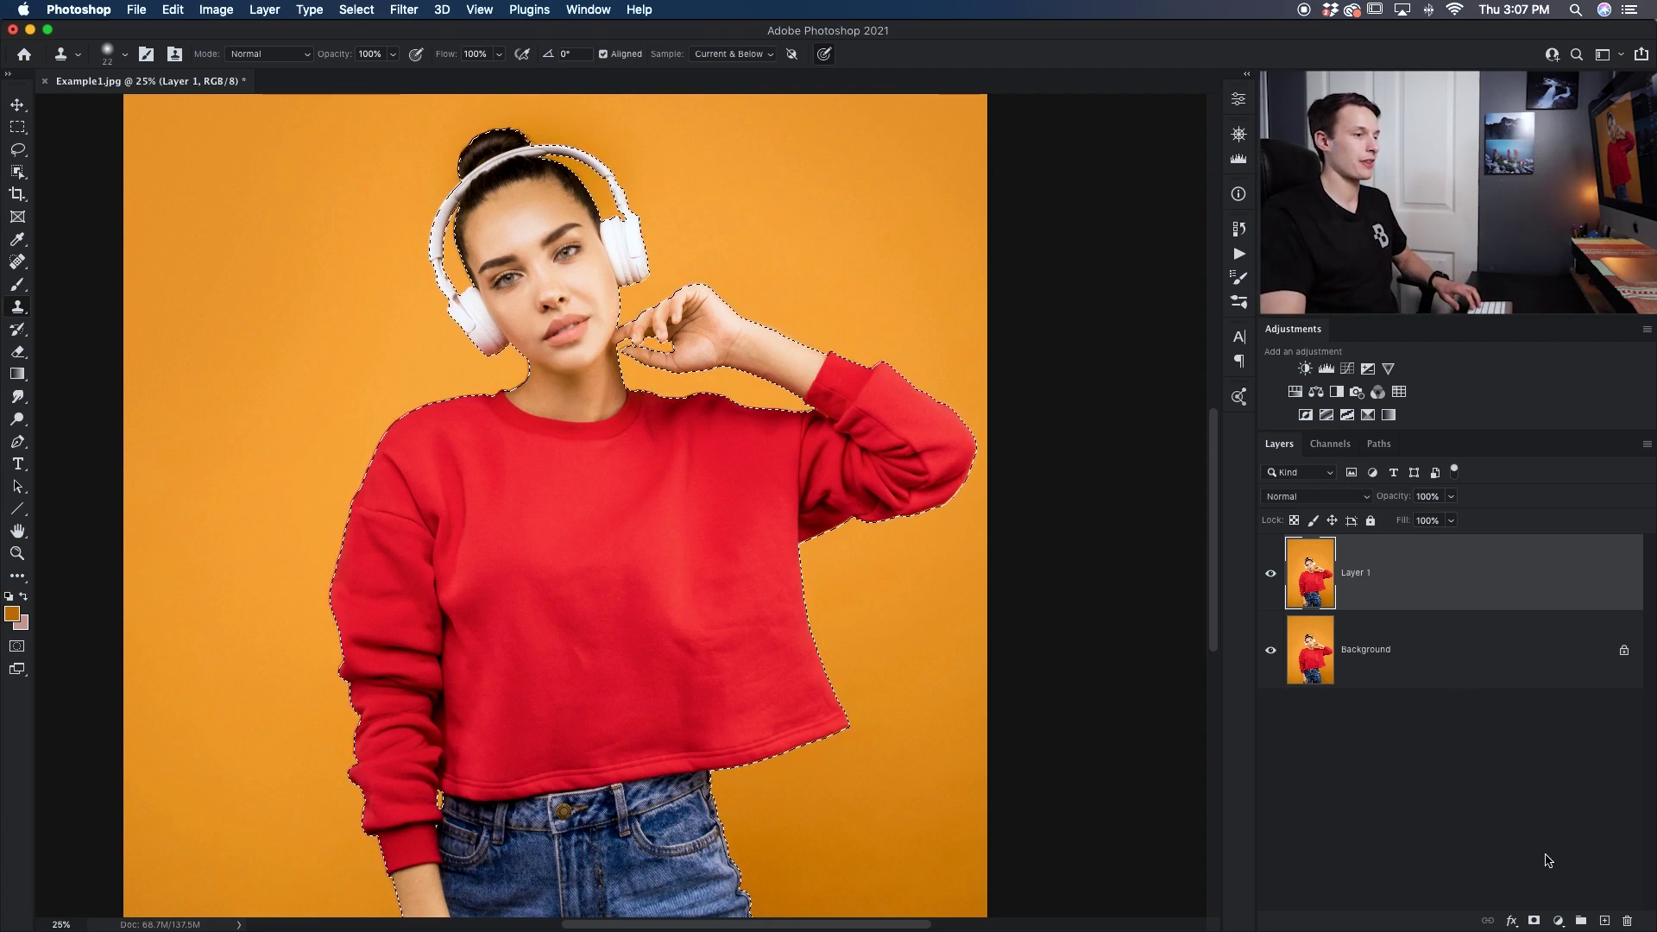
left_click(1535, 920)
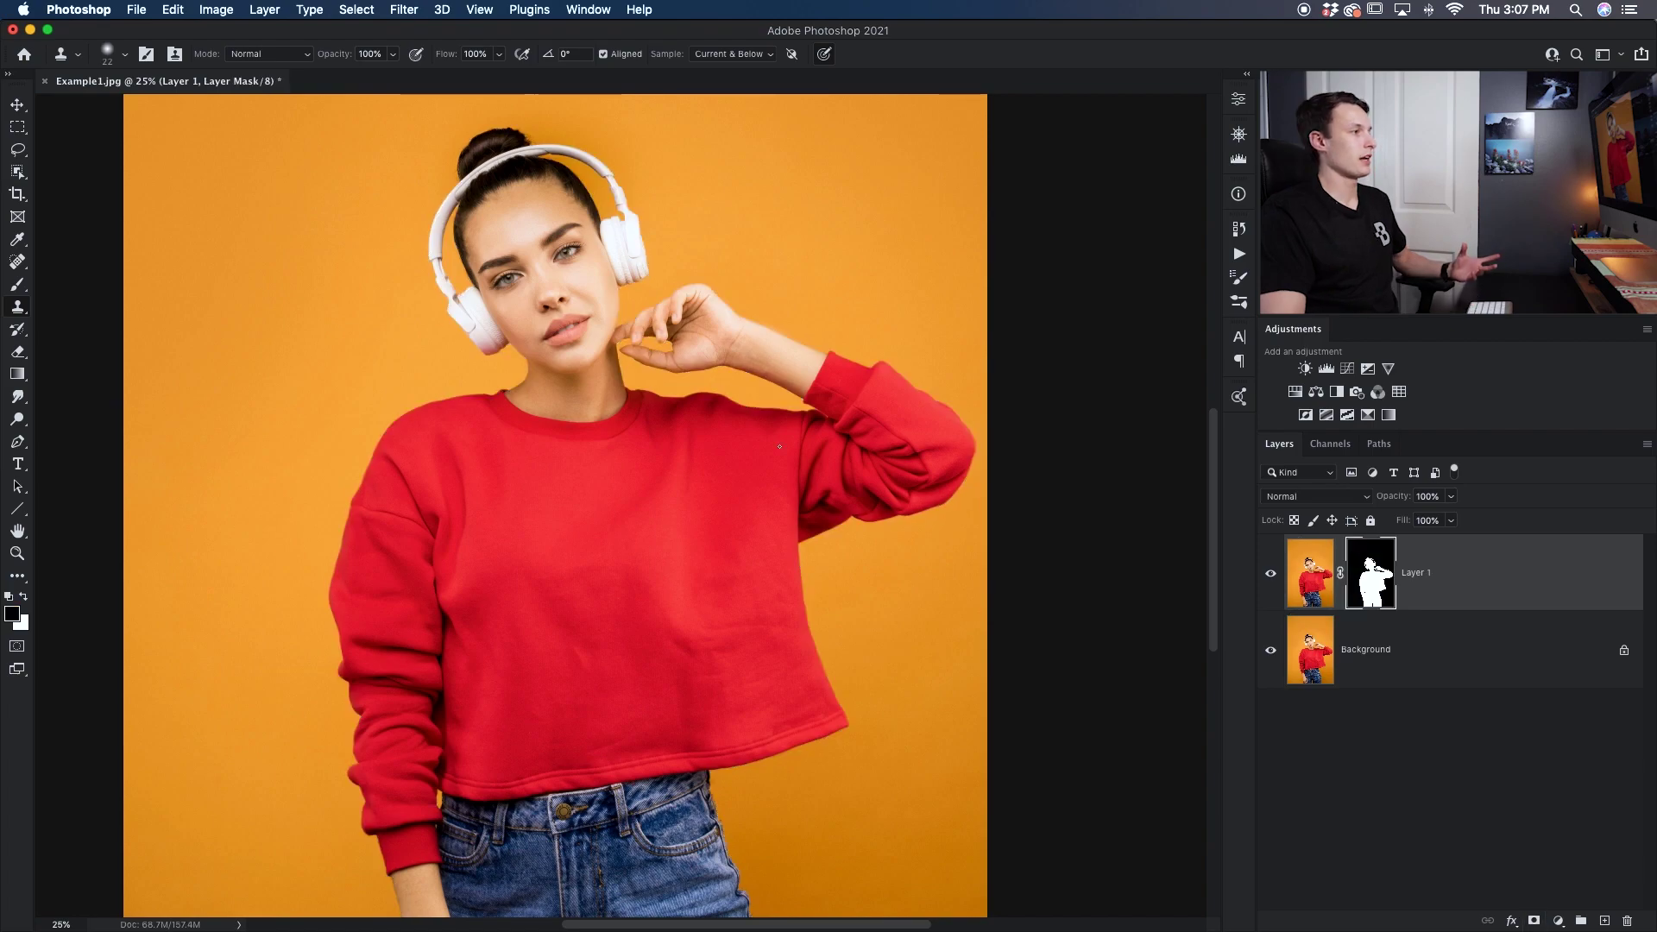
- Hide the Background layer and add a new layer directly above it filled with black
left_click(1270, 653)
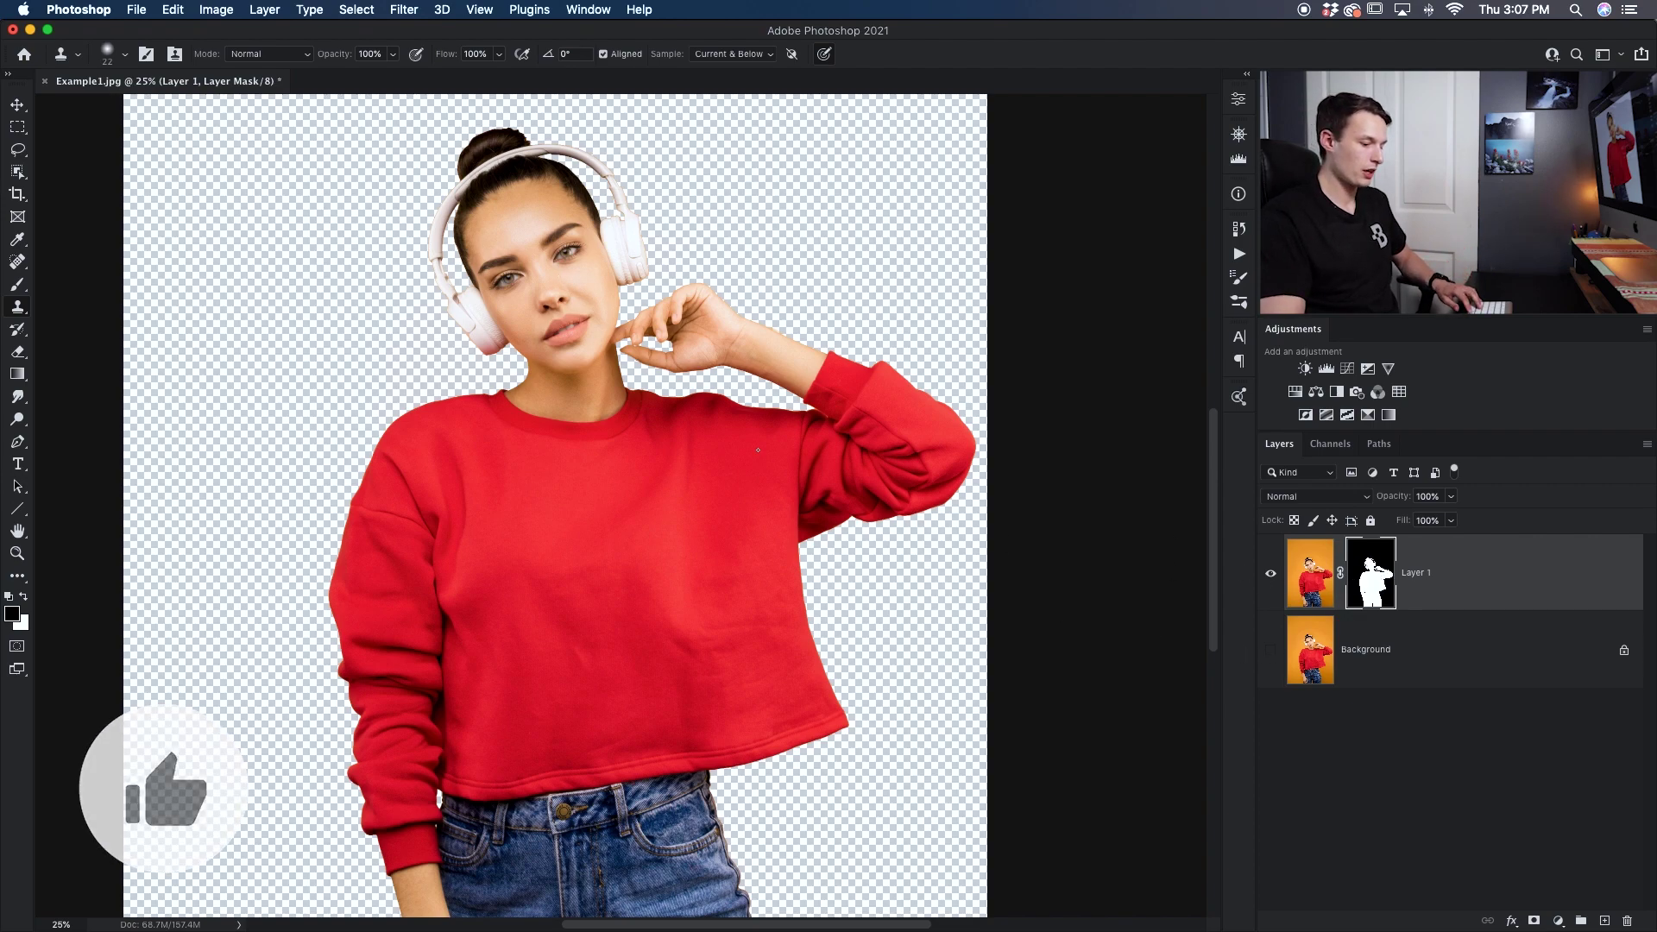
scroll(757, 448, "down", 3)
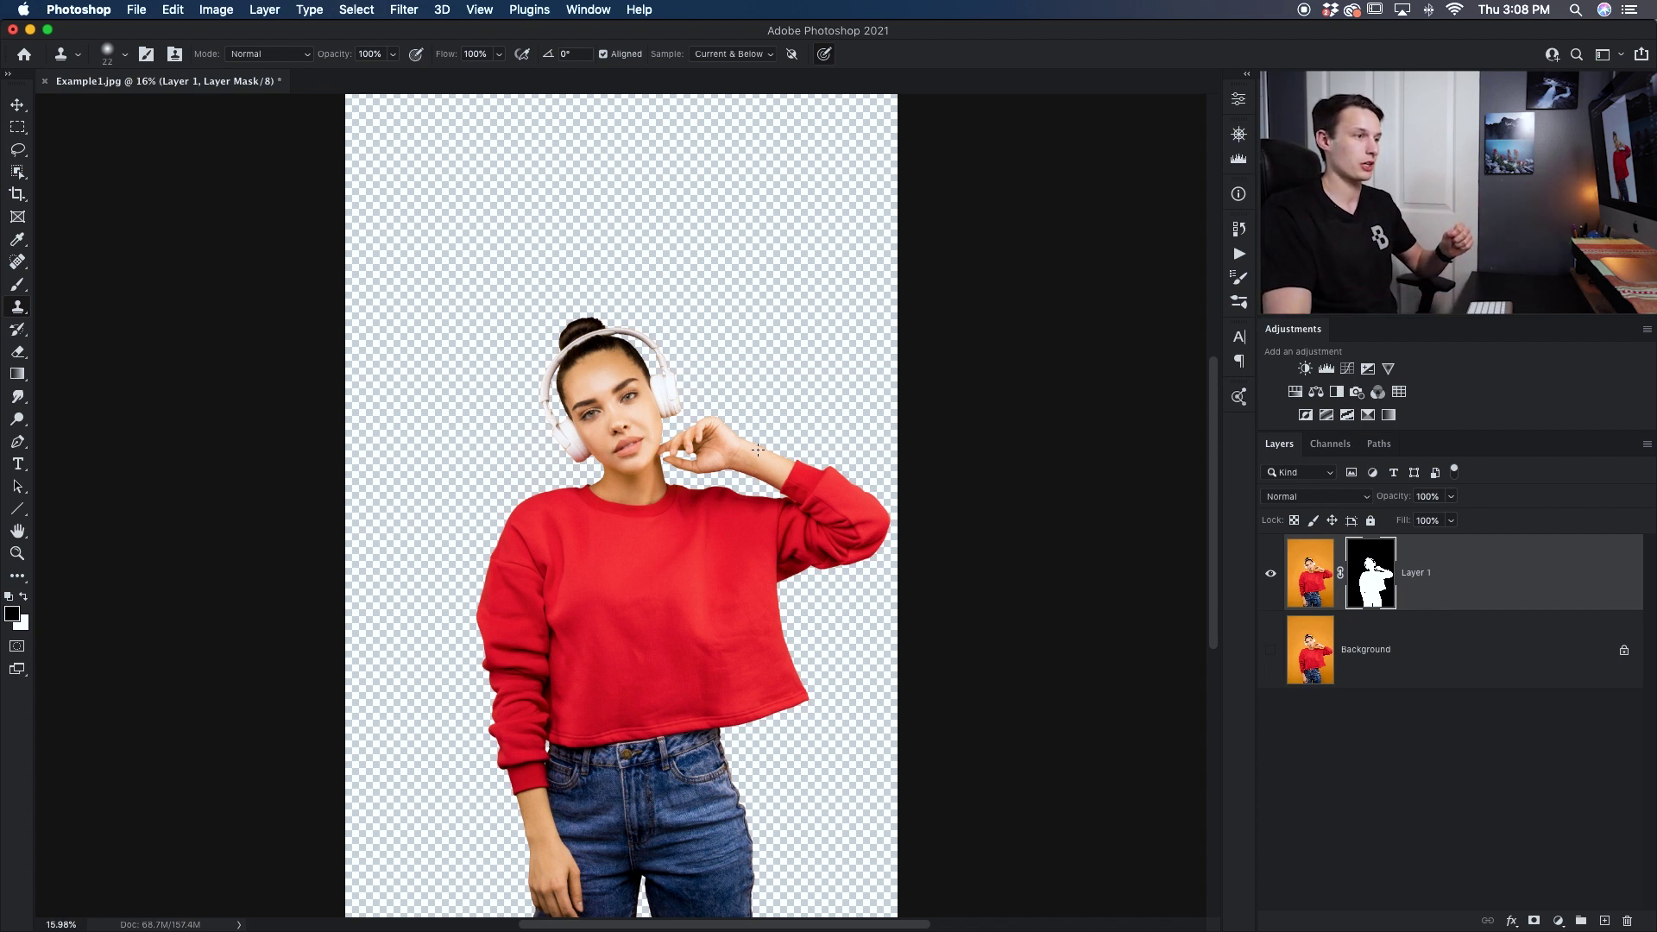
left_click(1434, 664)
left_click(1592, 919)
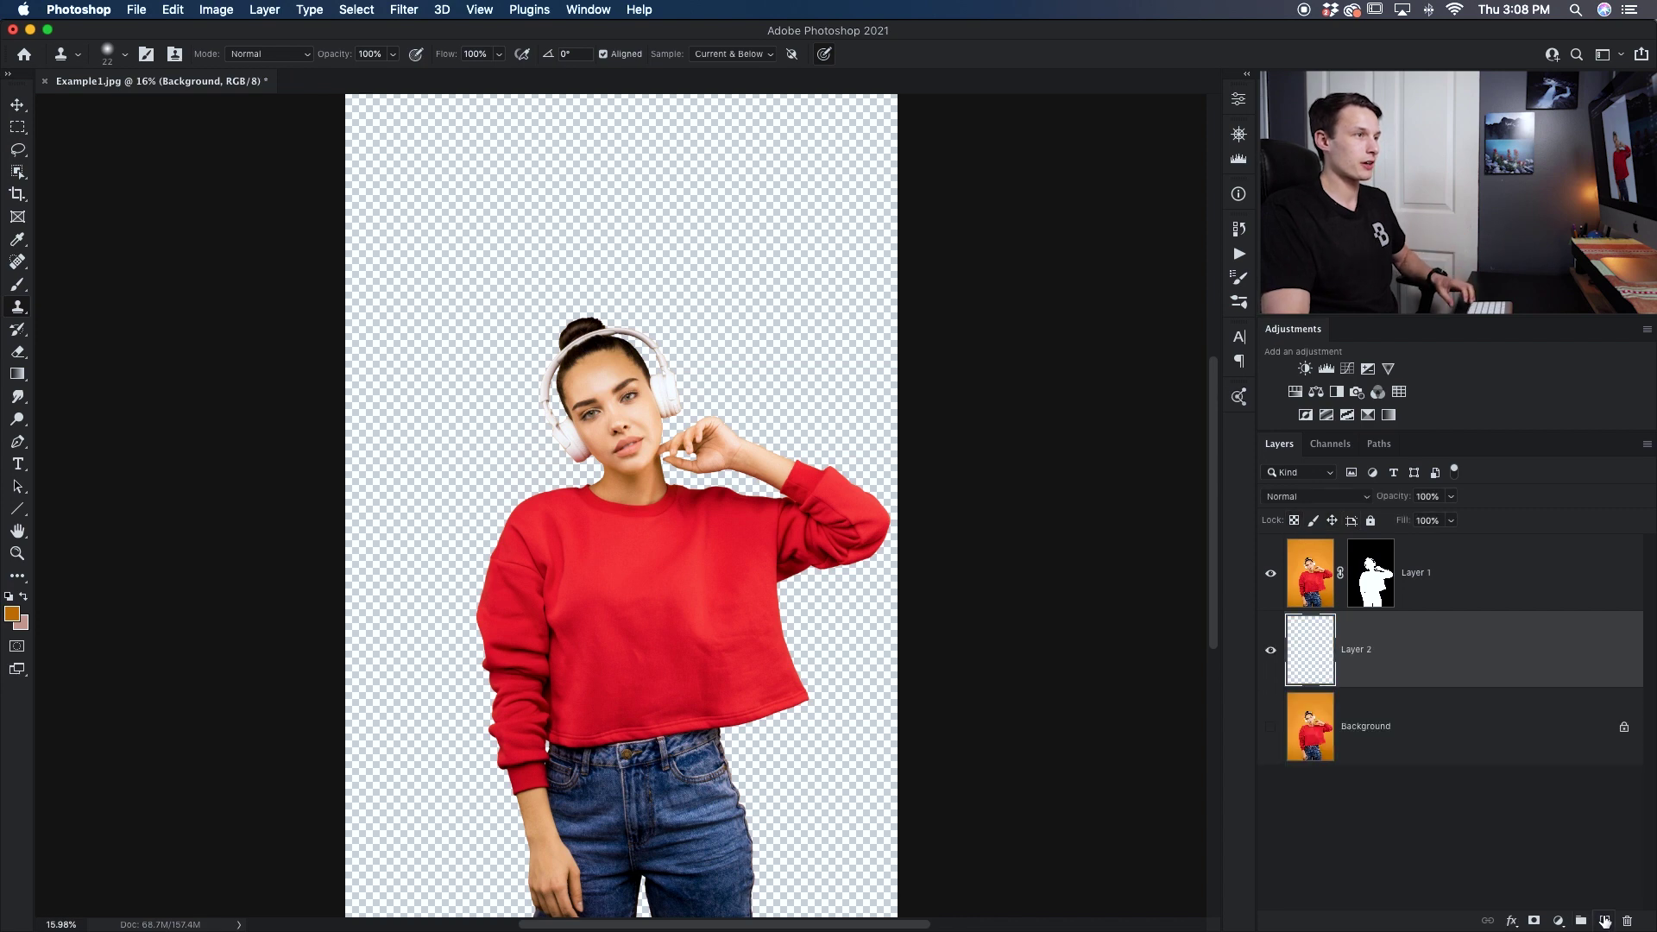
key("d")
key("d")
key("alt+BackSpace")
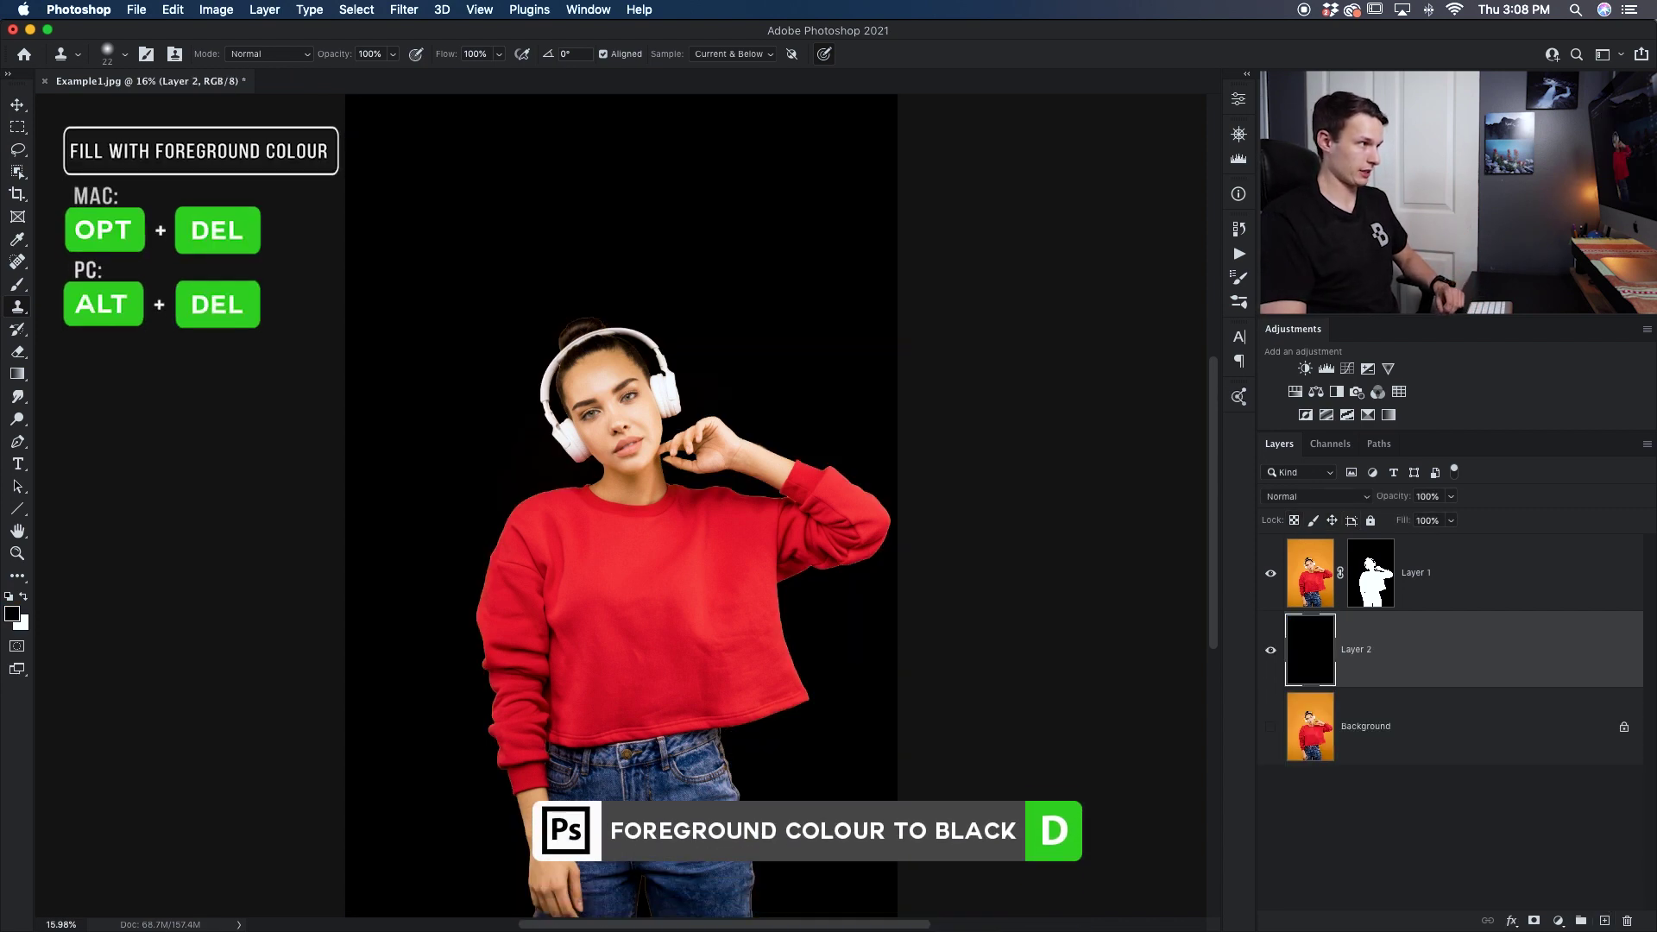
- Examine the cutout's edges against the black layer around the headphones, hair, arm and sweater
key("super+equal")
key("super+equal")
key("super+equal")
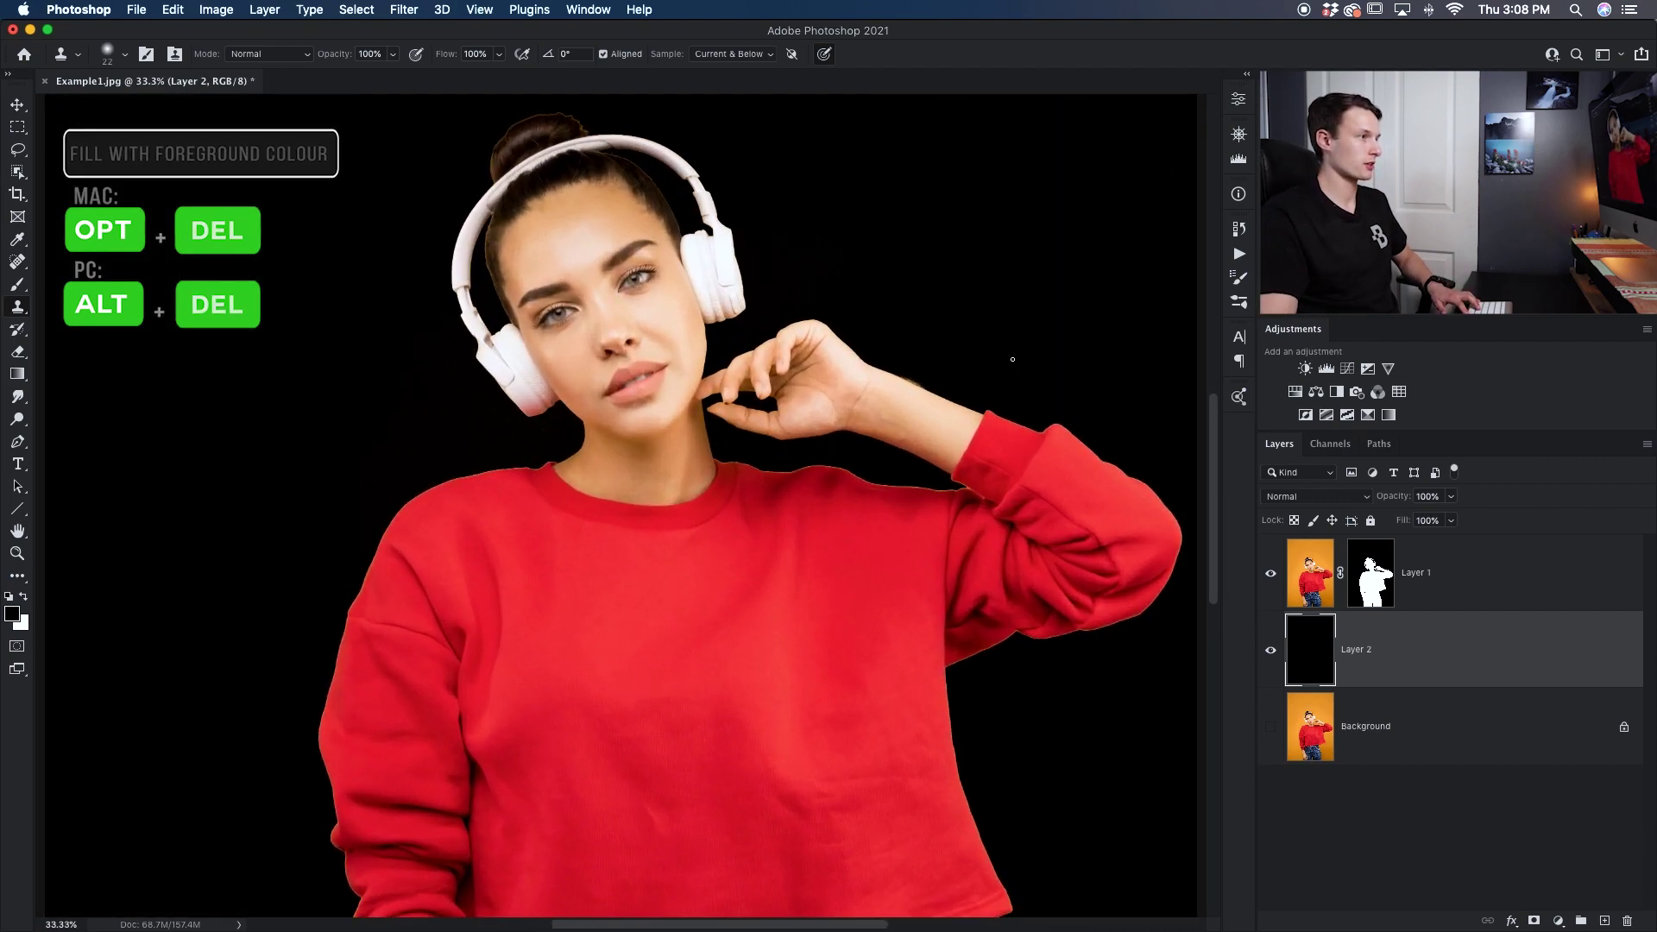
left_click_drag(983, 380, 913, 375)
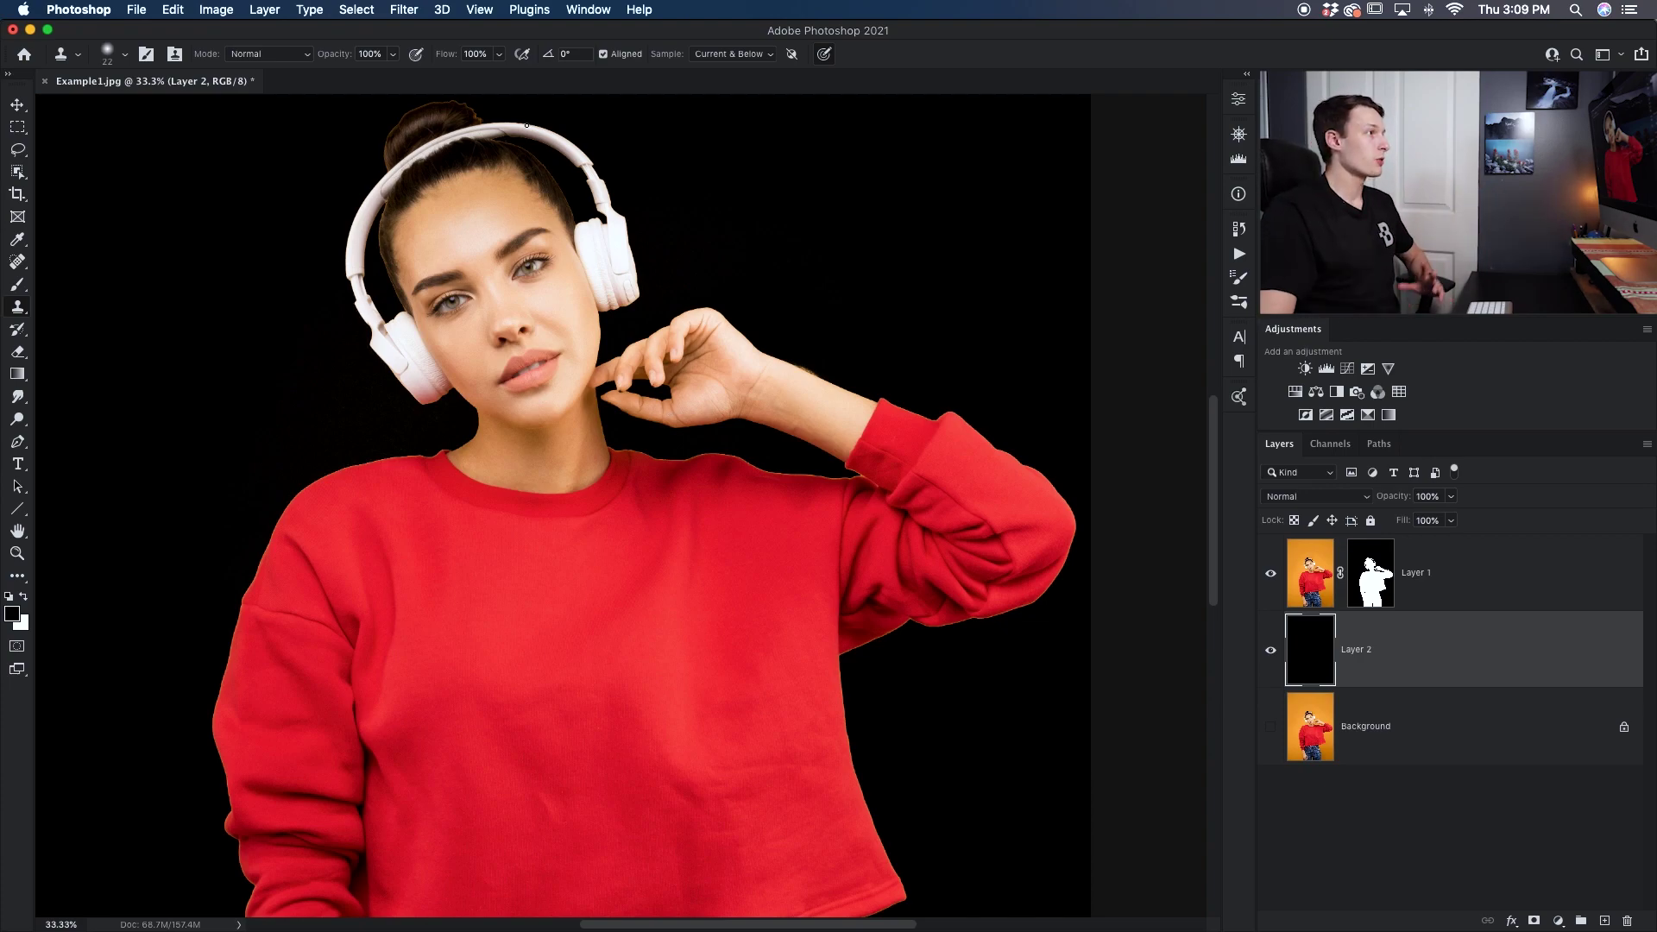
scroll(528, 136, "left", 5)
scroll(527, 136, "right", 3)
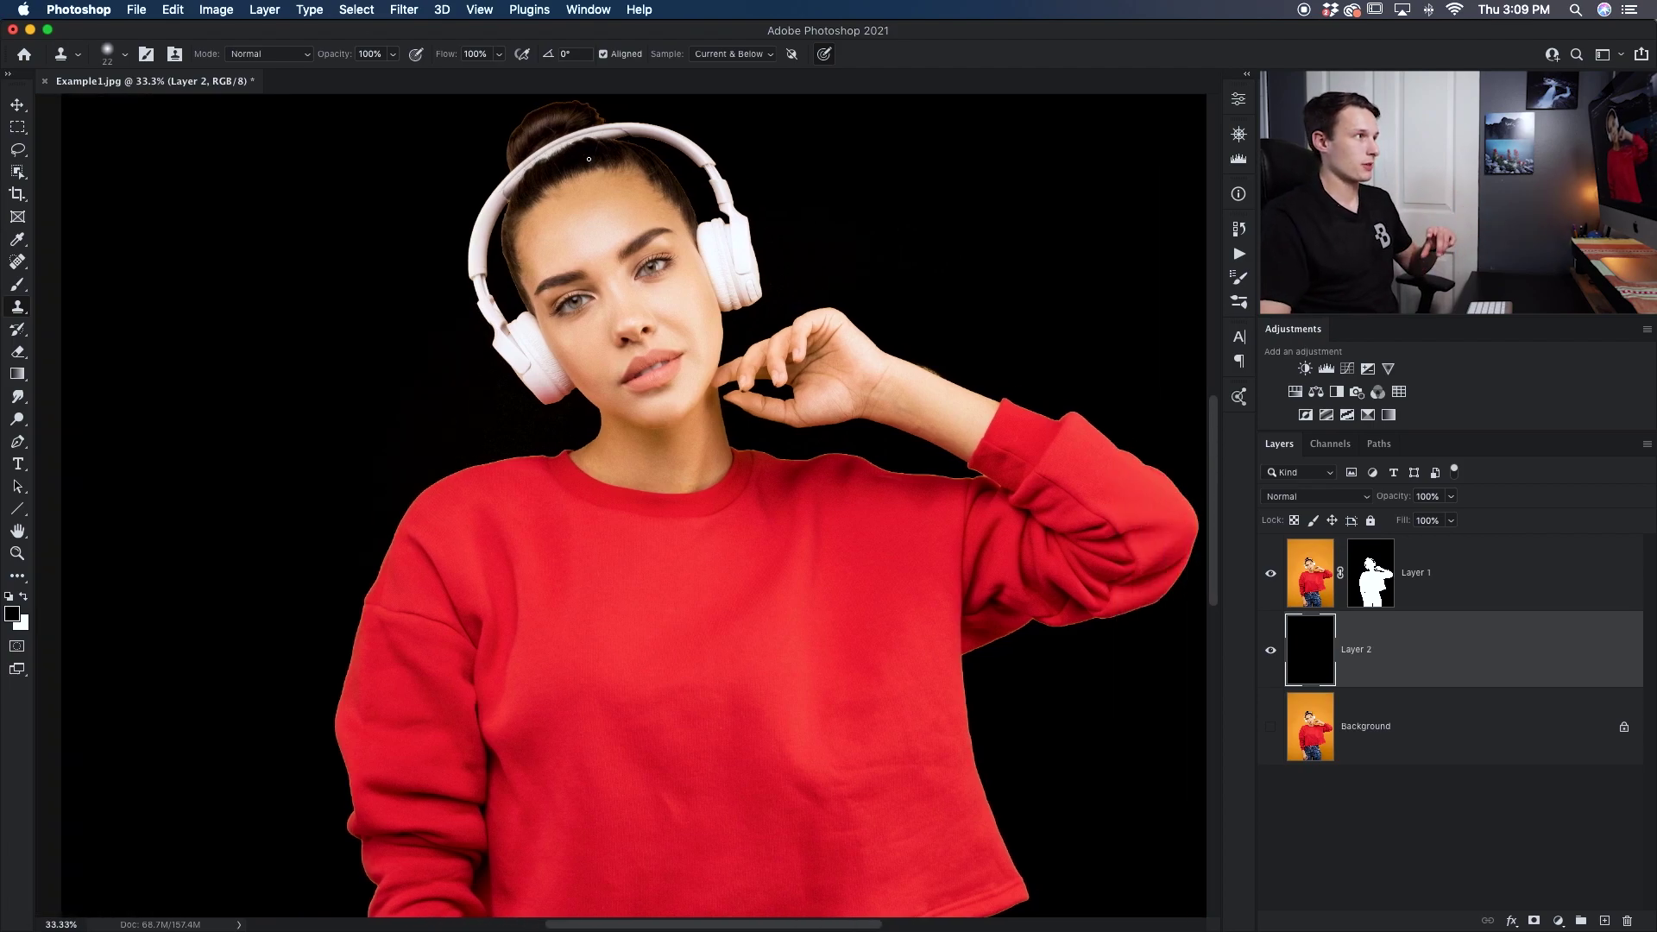
scroll(667, 179, "right", 2)
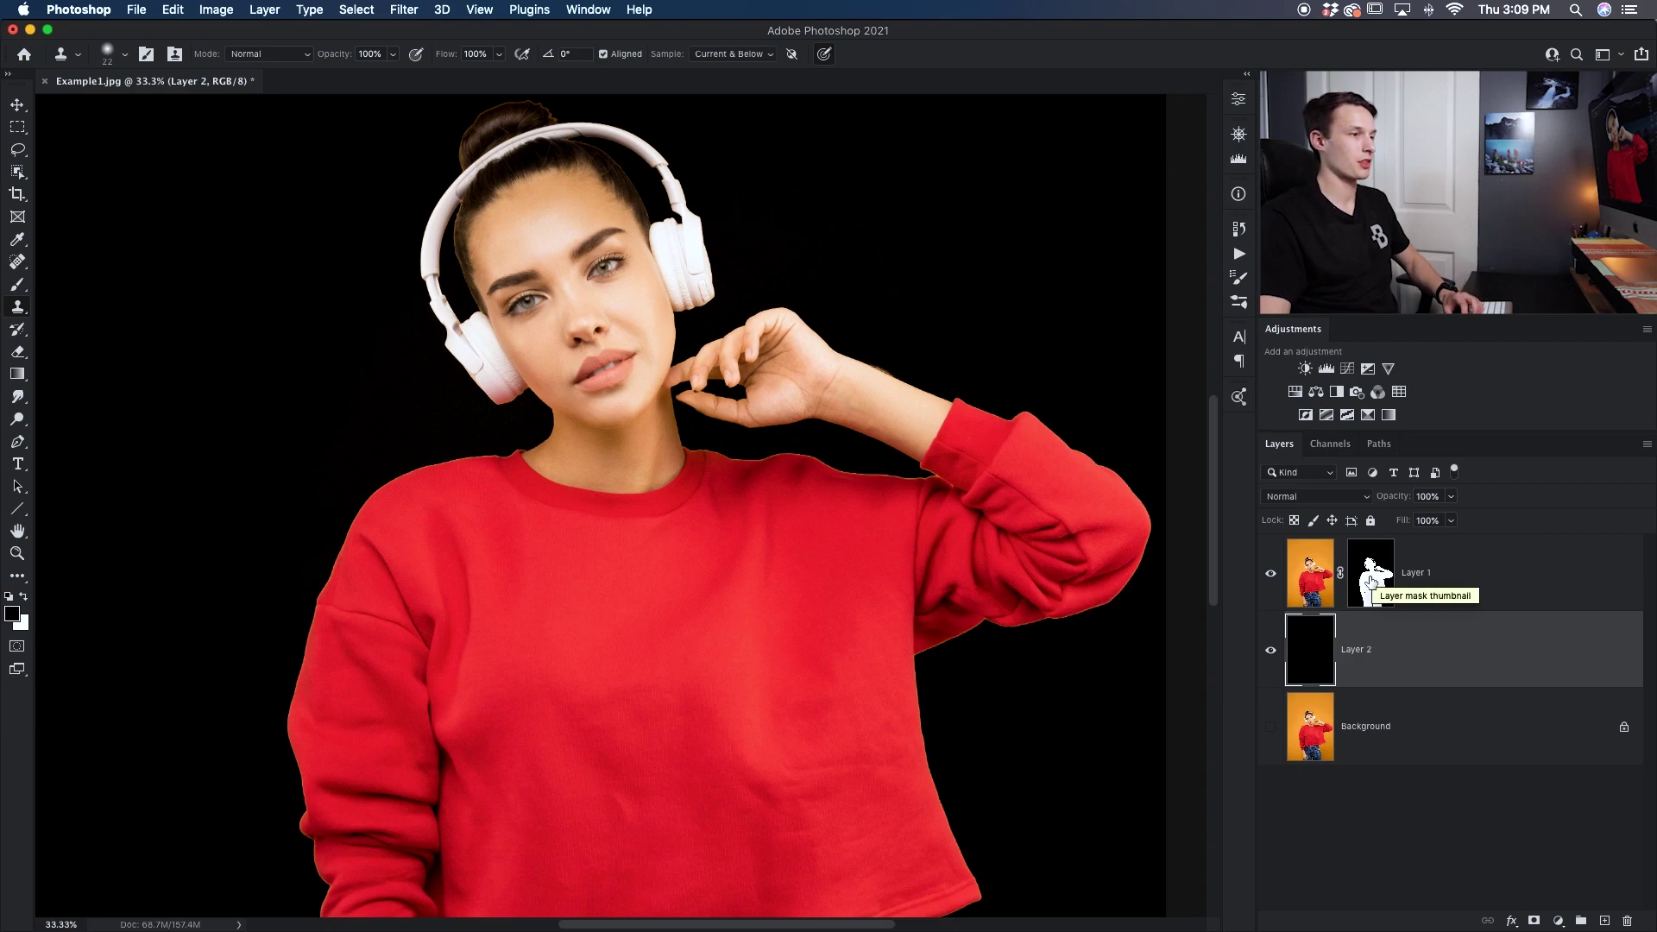
- Open Layer 1's mask in Select and Mask and set Smooth to 7, Feather to 1.0 px and Contrast to 15%
double_click(1372, 586)
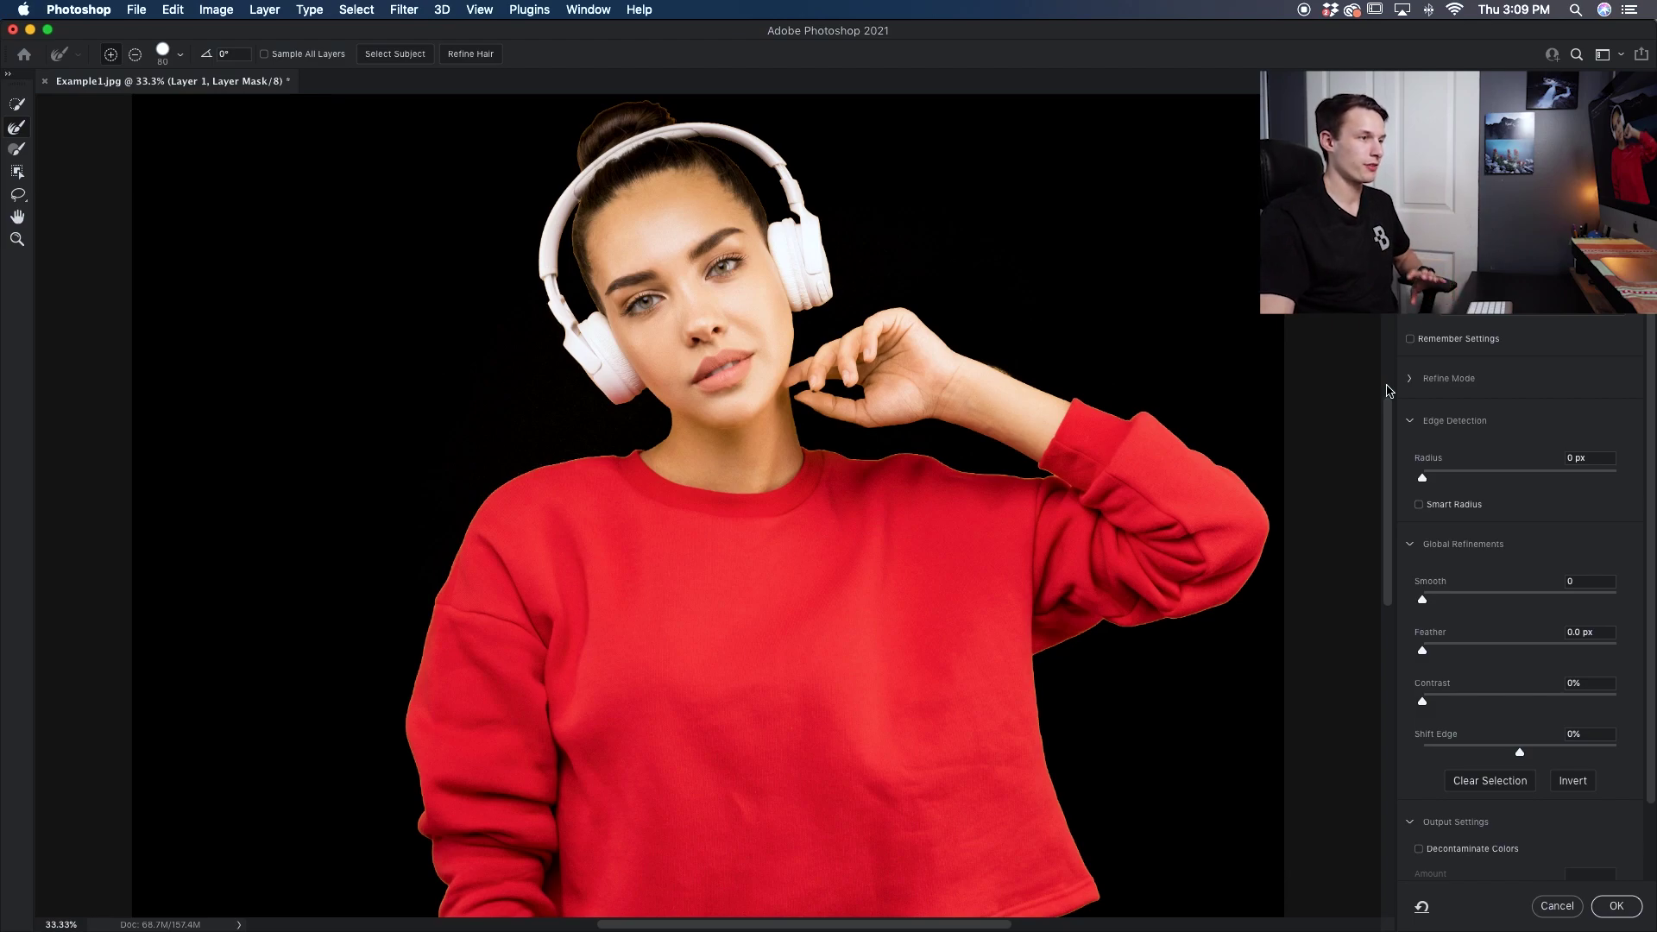
scroll(1234, 466, "right", 2)
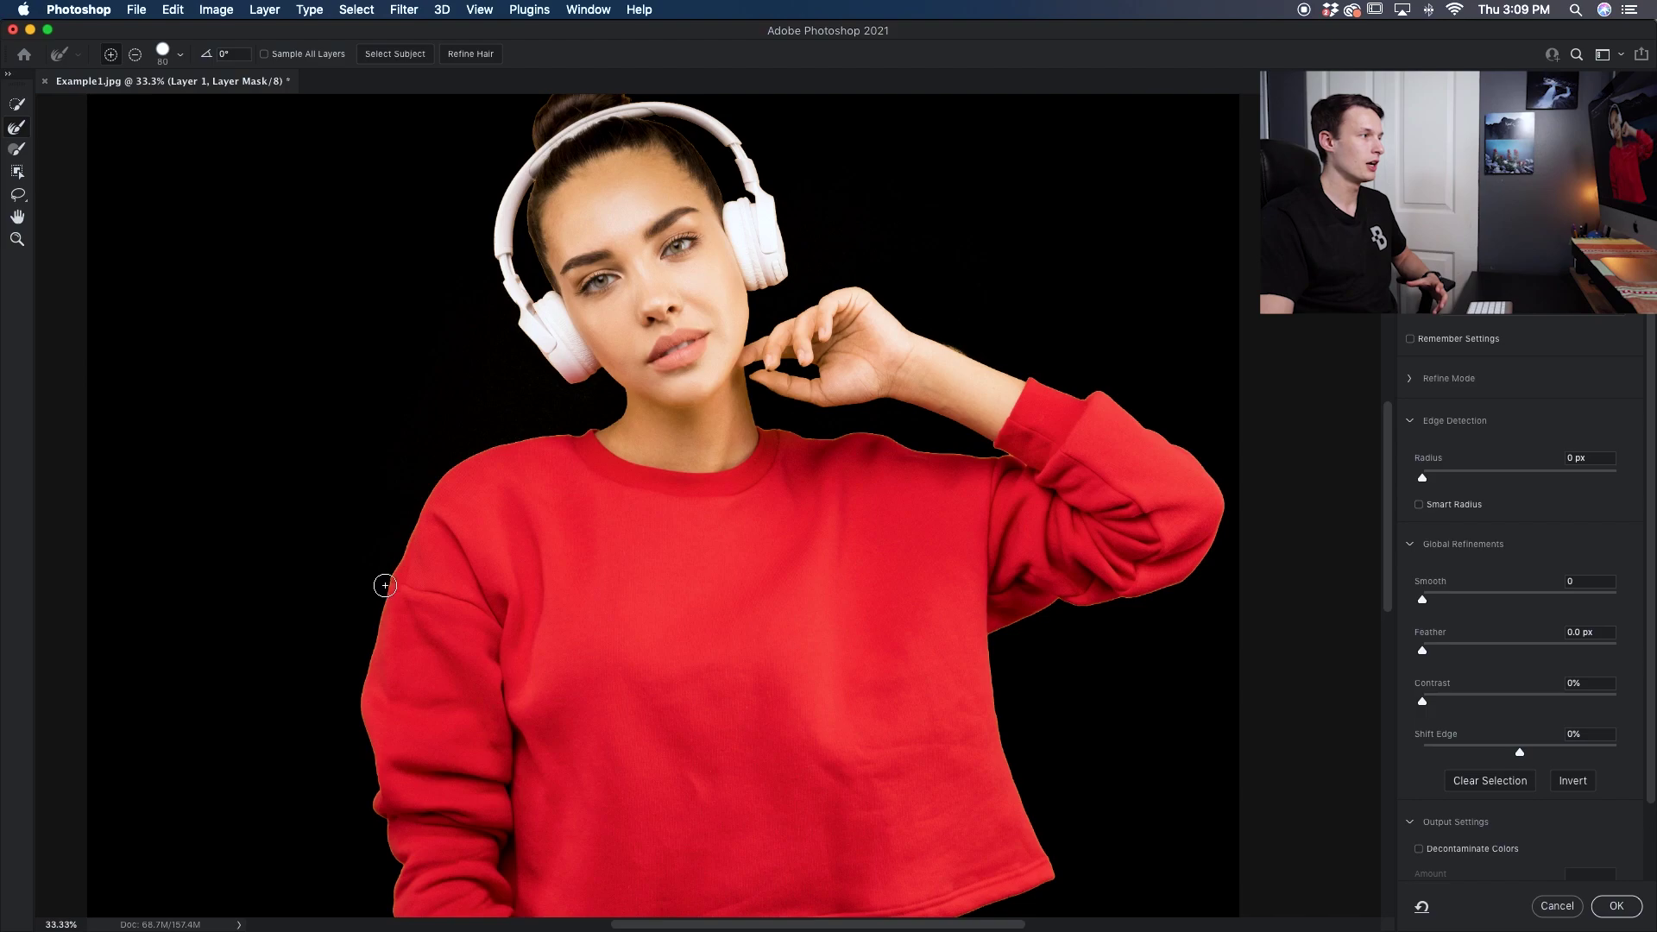
scroll(466, 440, "left", 2)
scroll(514, 451, "up", 2)
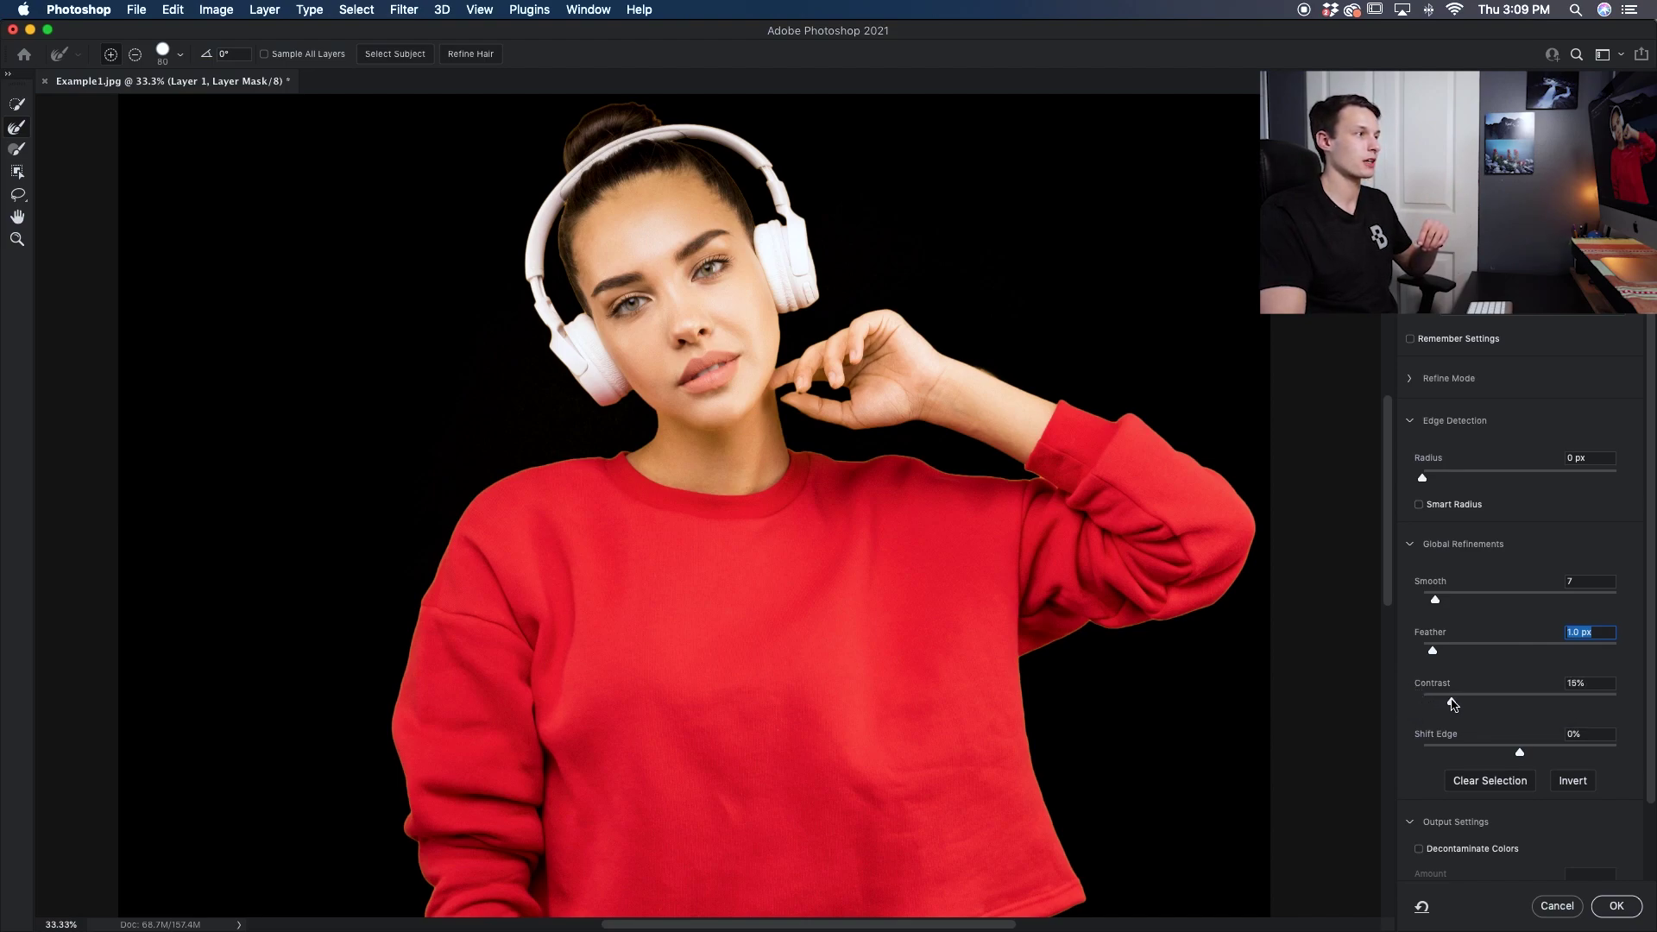
left_click_drag(1450, 702, 1450, 702)
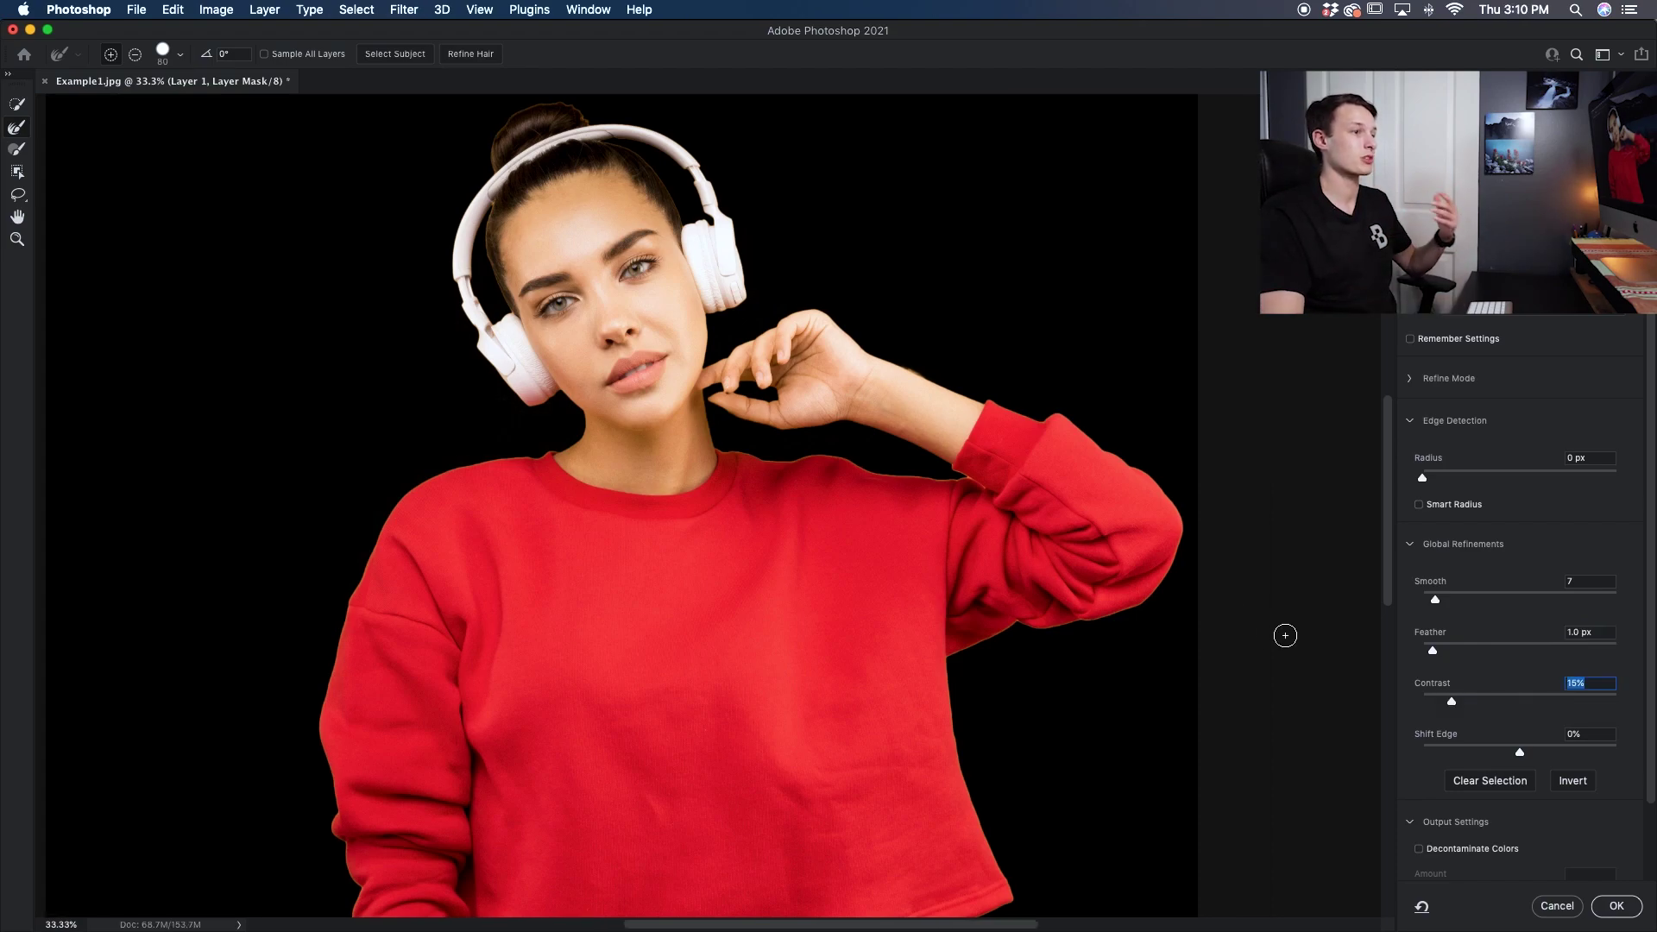
- Try Shift Edge values of -15% and -97% on the subject's mask
left_click_drag(1520, 756, 1516, 757)
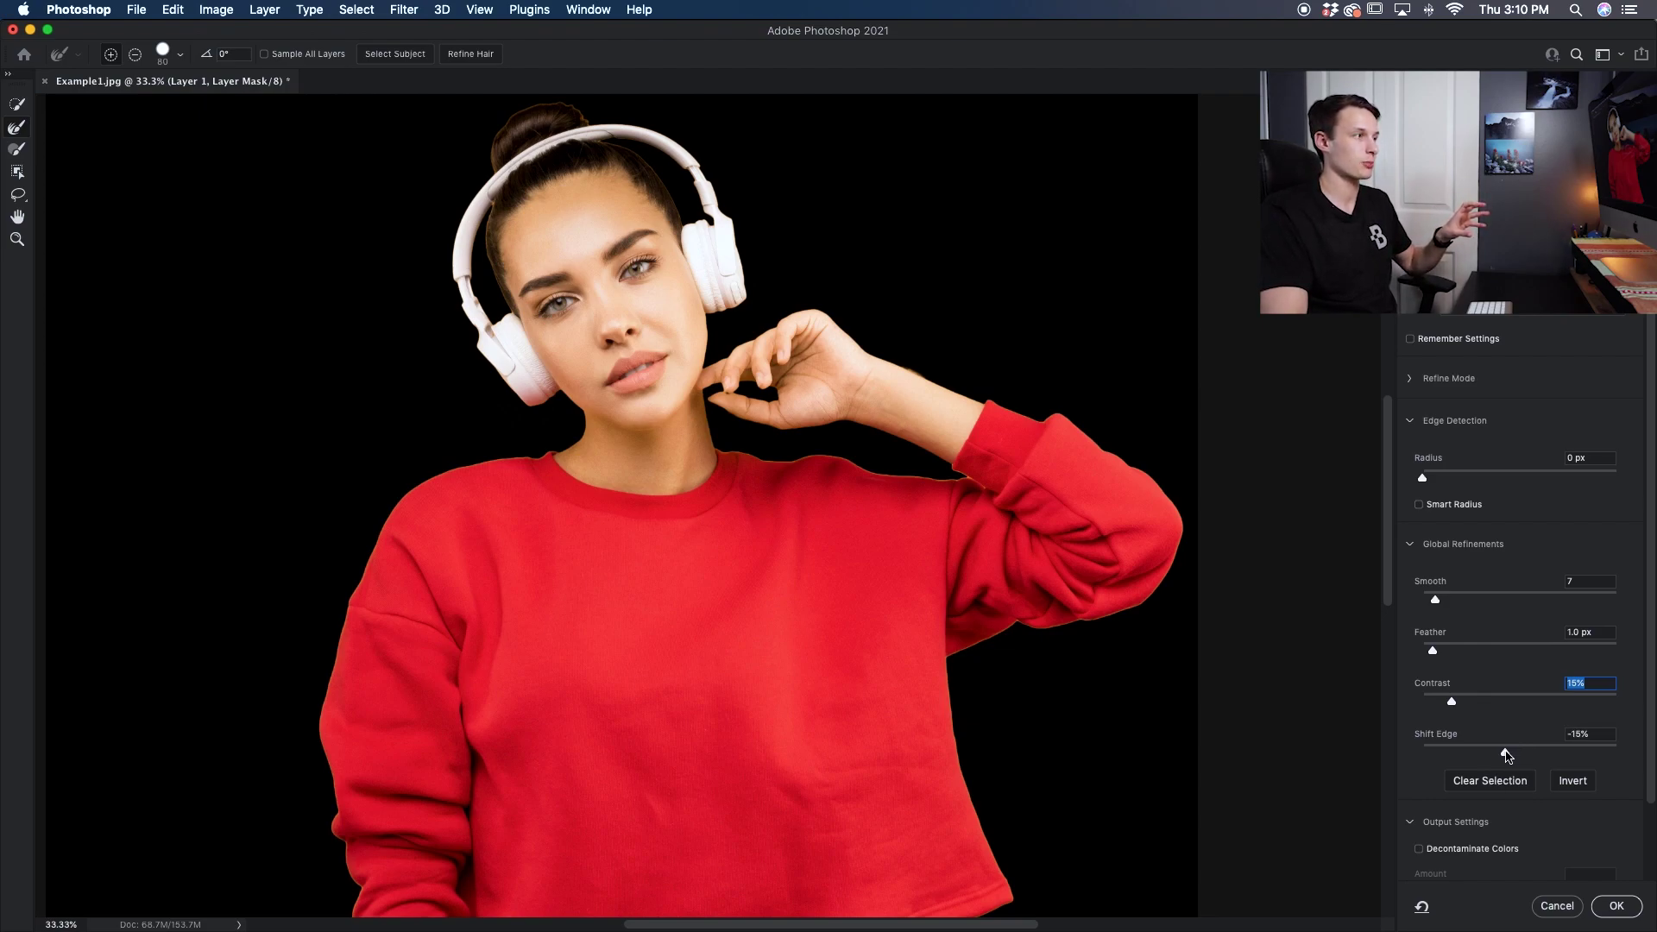
key("Tab")
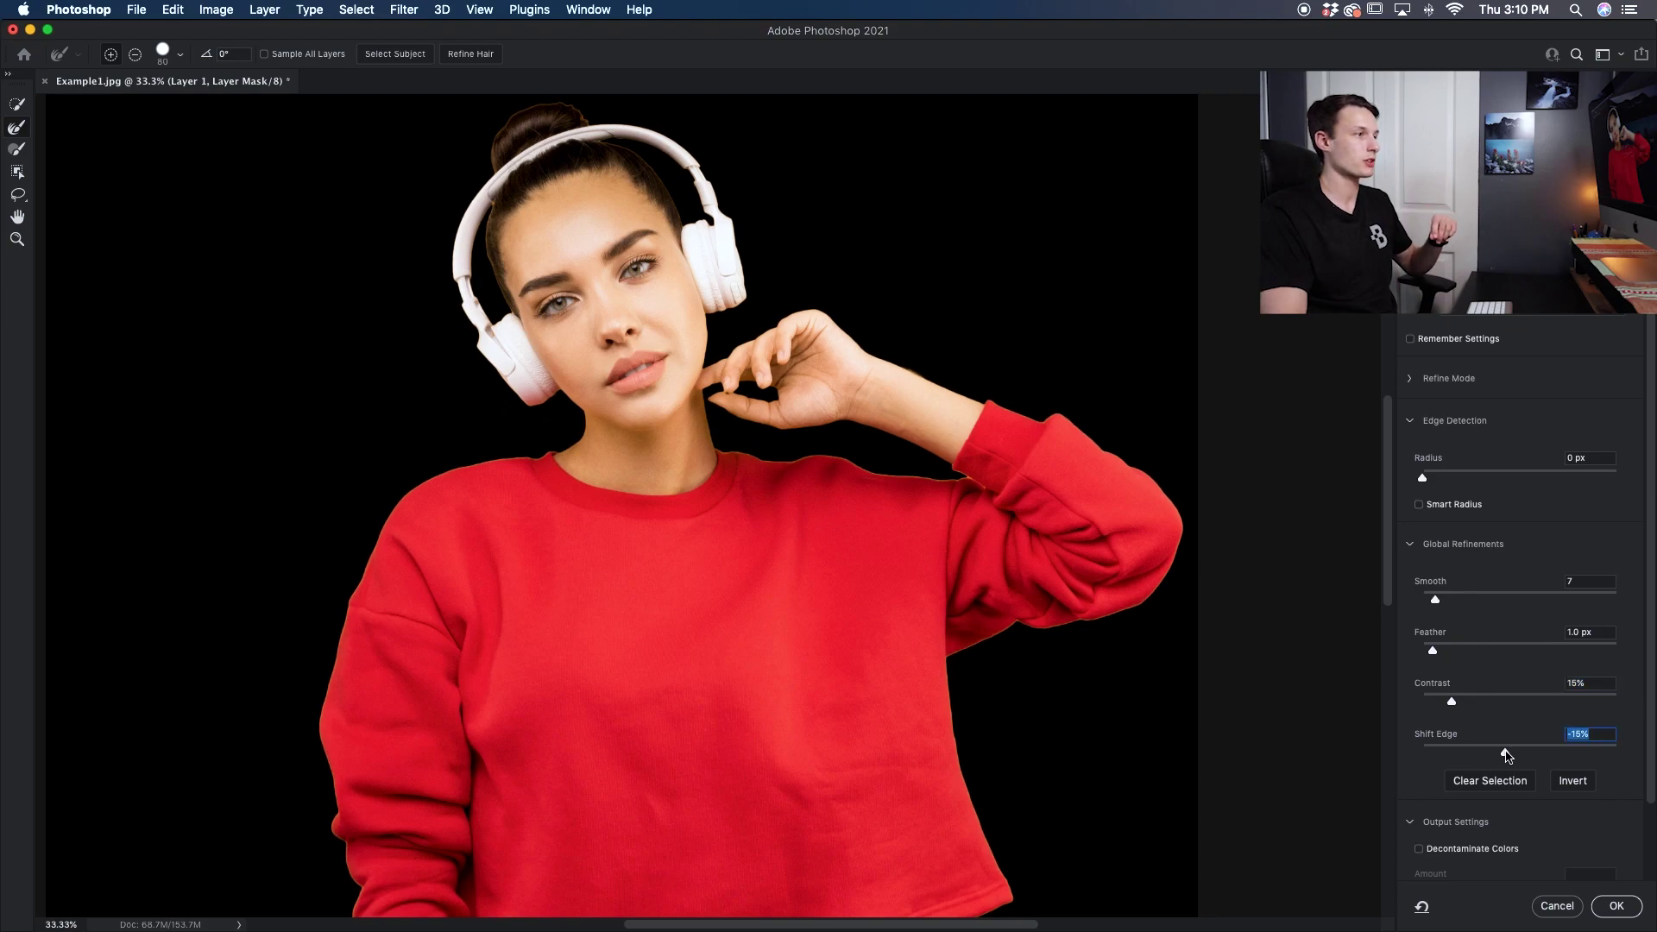
type("-97")
key("Return")
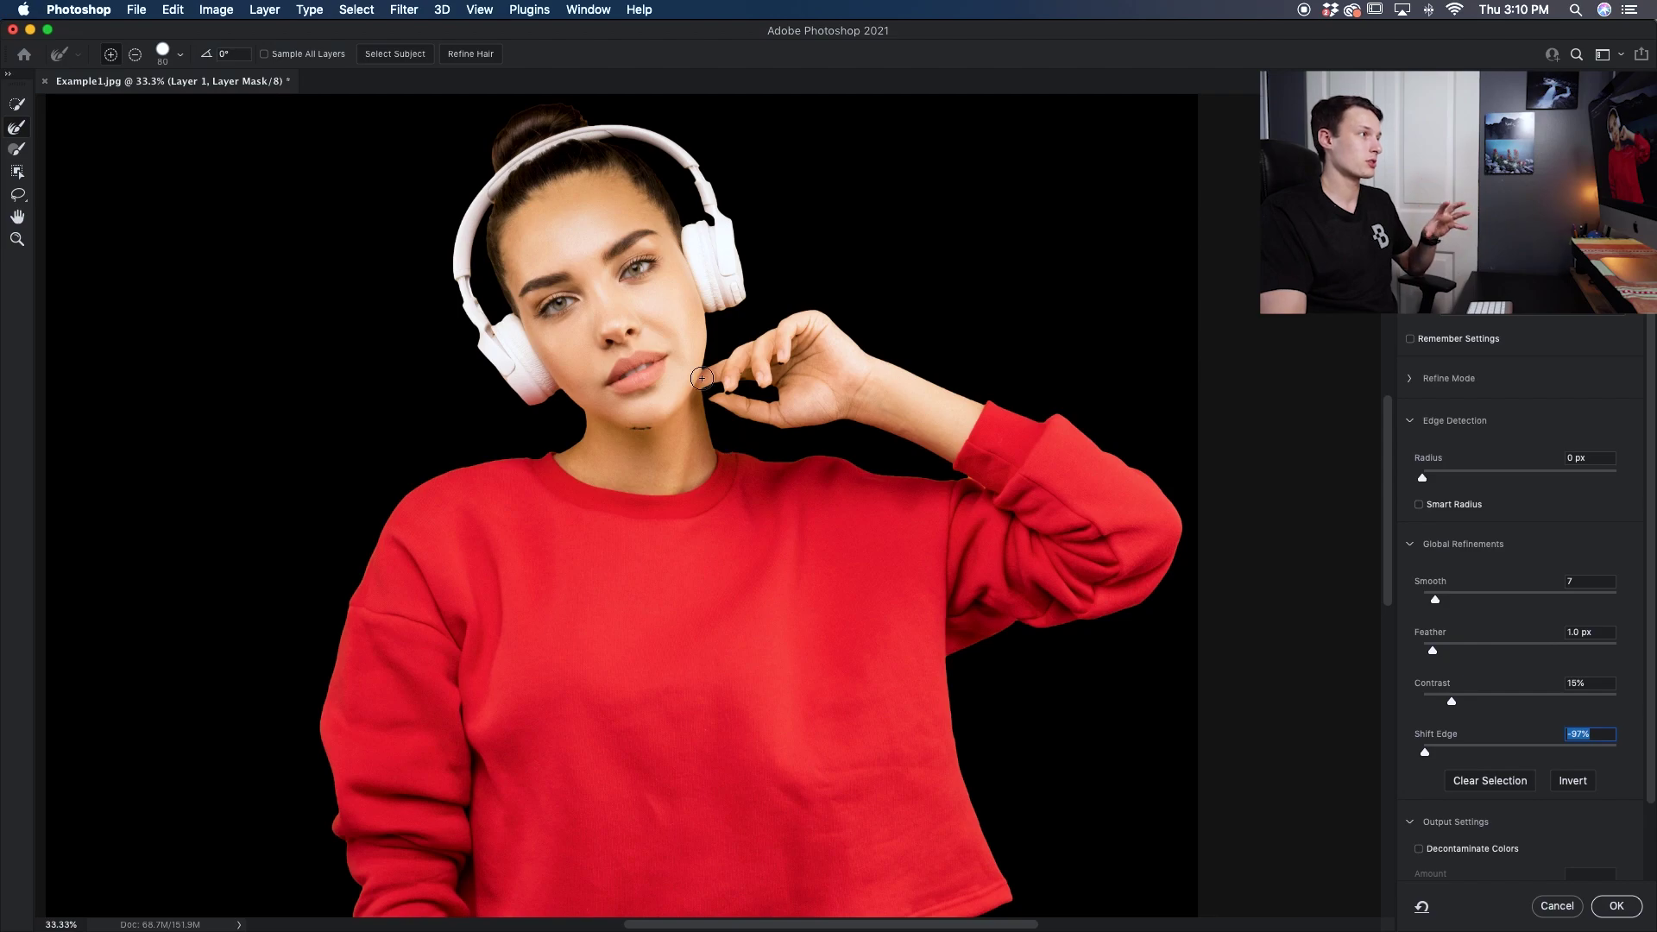
- Set Shift Edge to -10%, enable Decontaminate Colors, and output the refined mask as a new layer with layer mask
left_click(1430, 737)
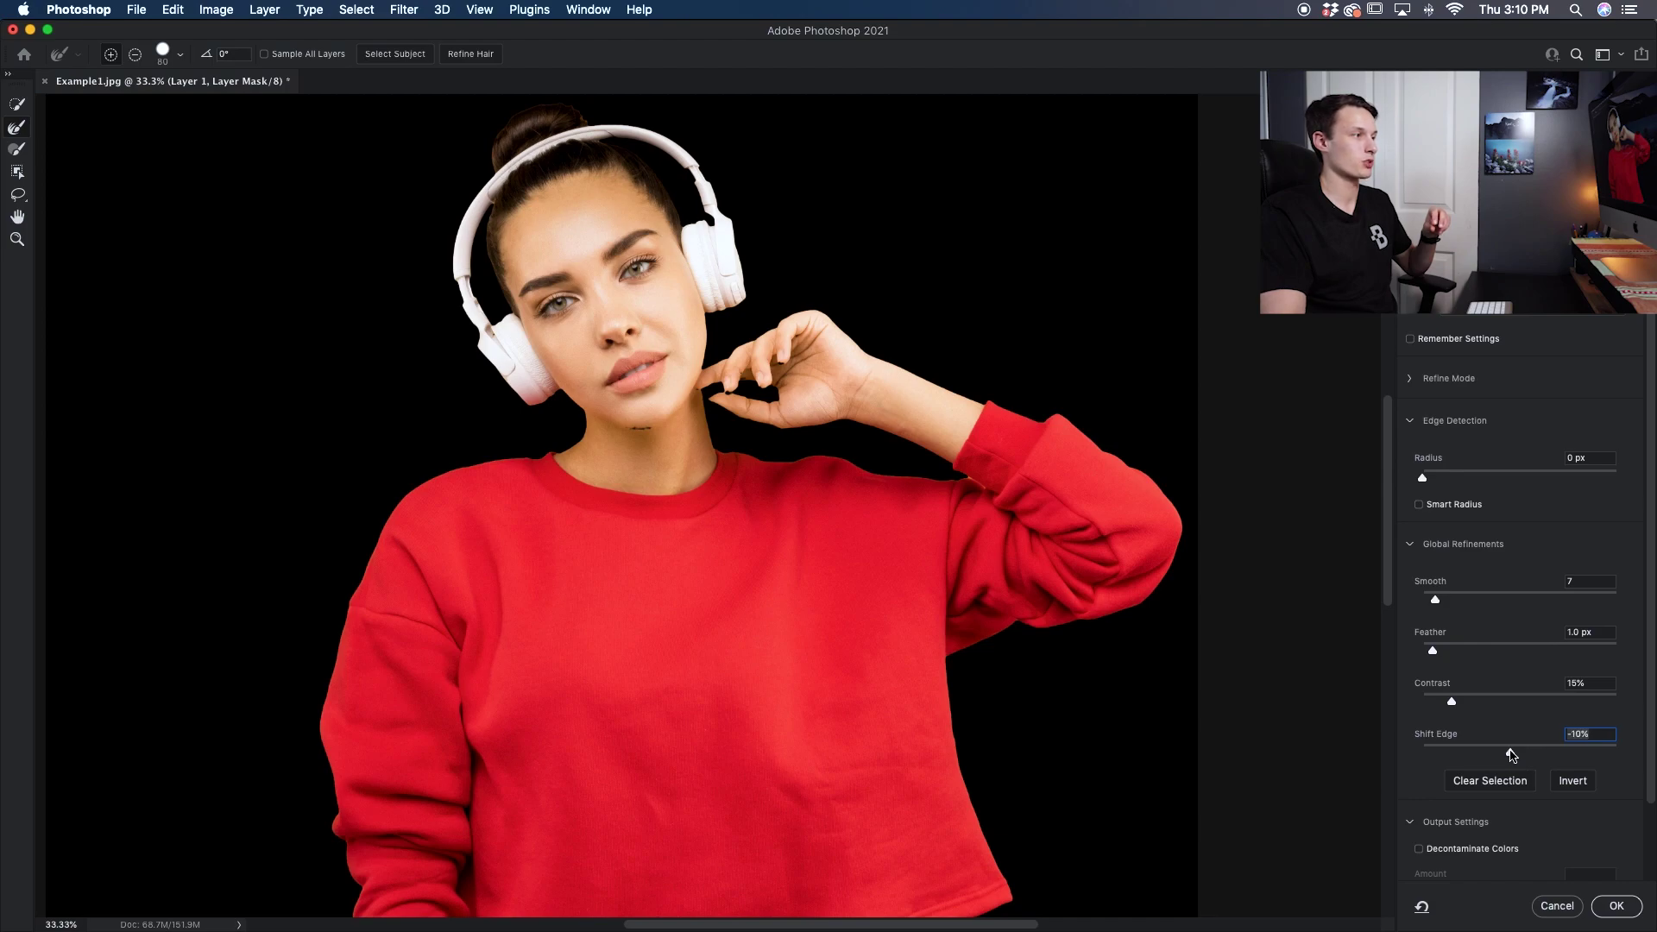
scroll(1544, 679, "down", 2)
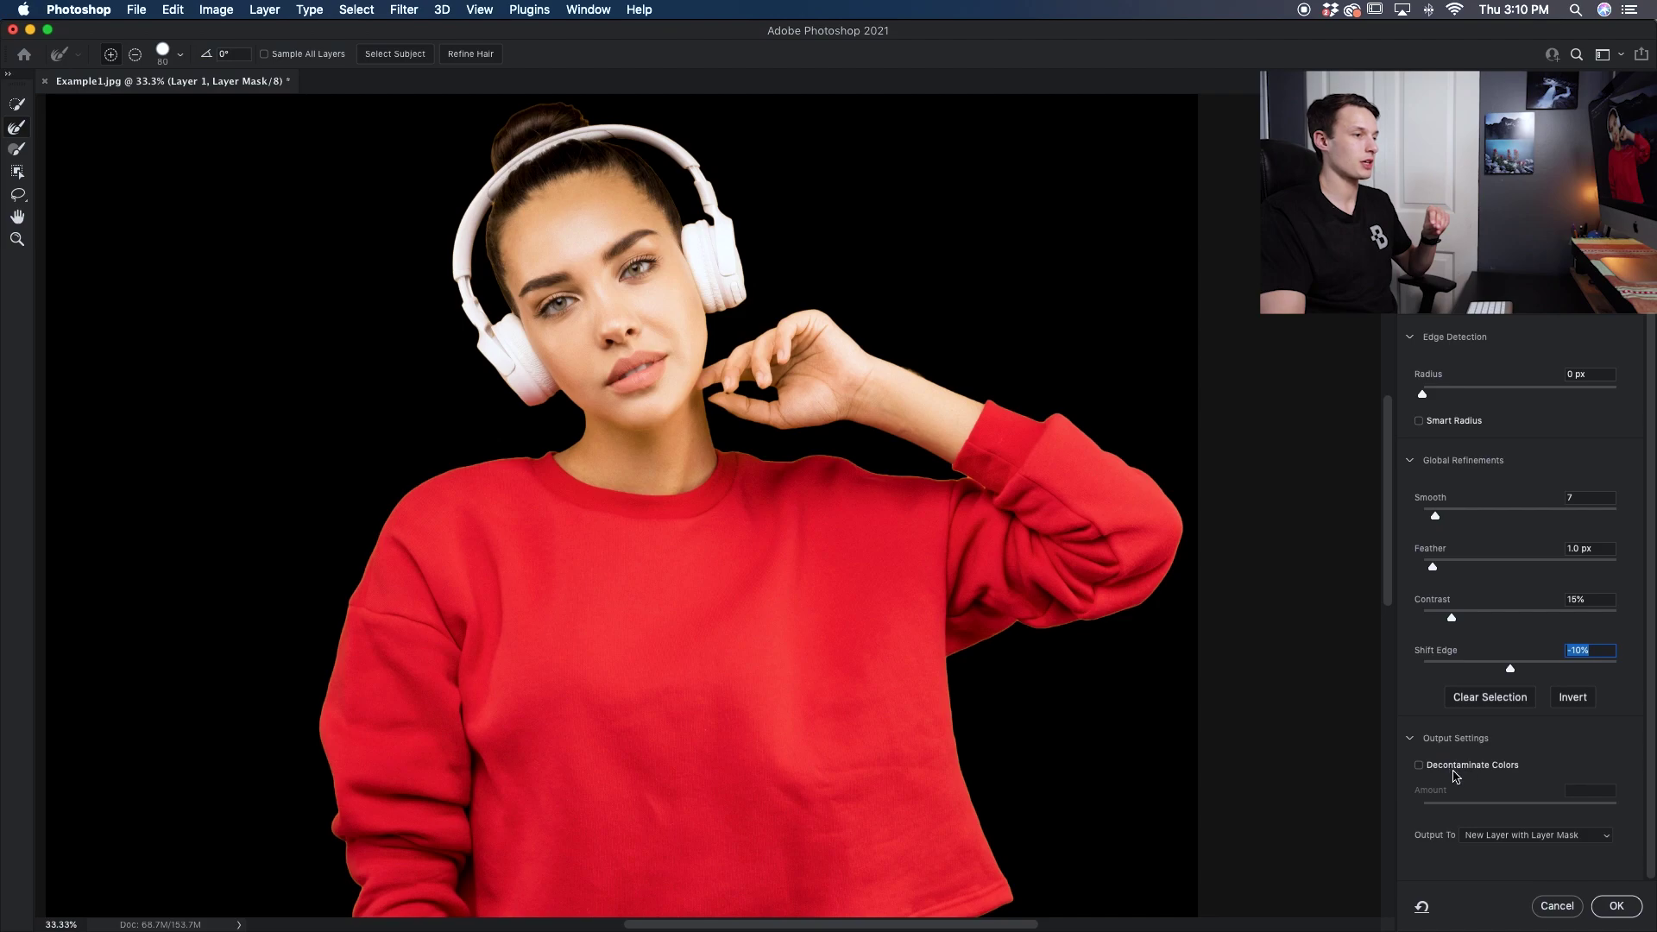
left_click(1418, 765)
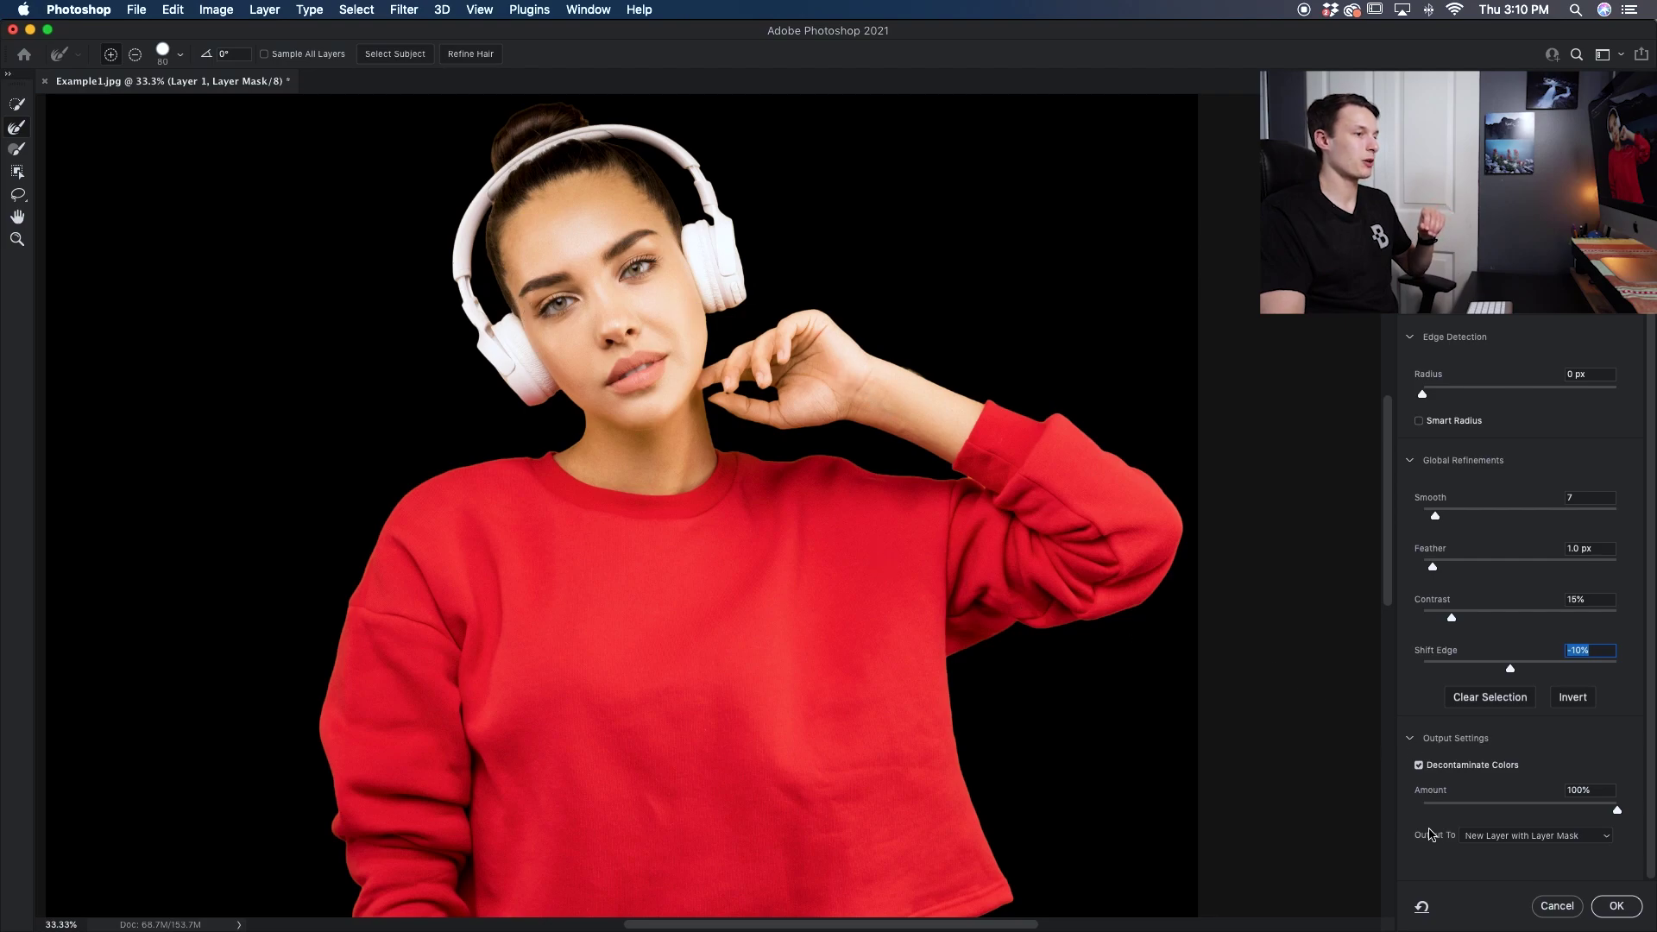
left_click(1616, 906)
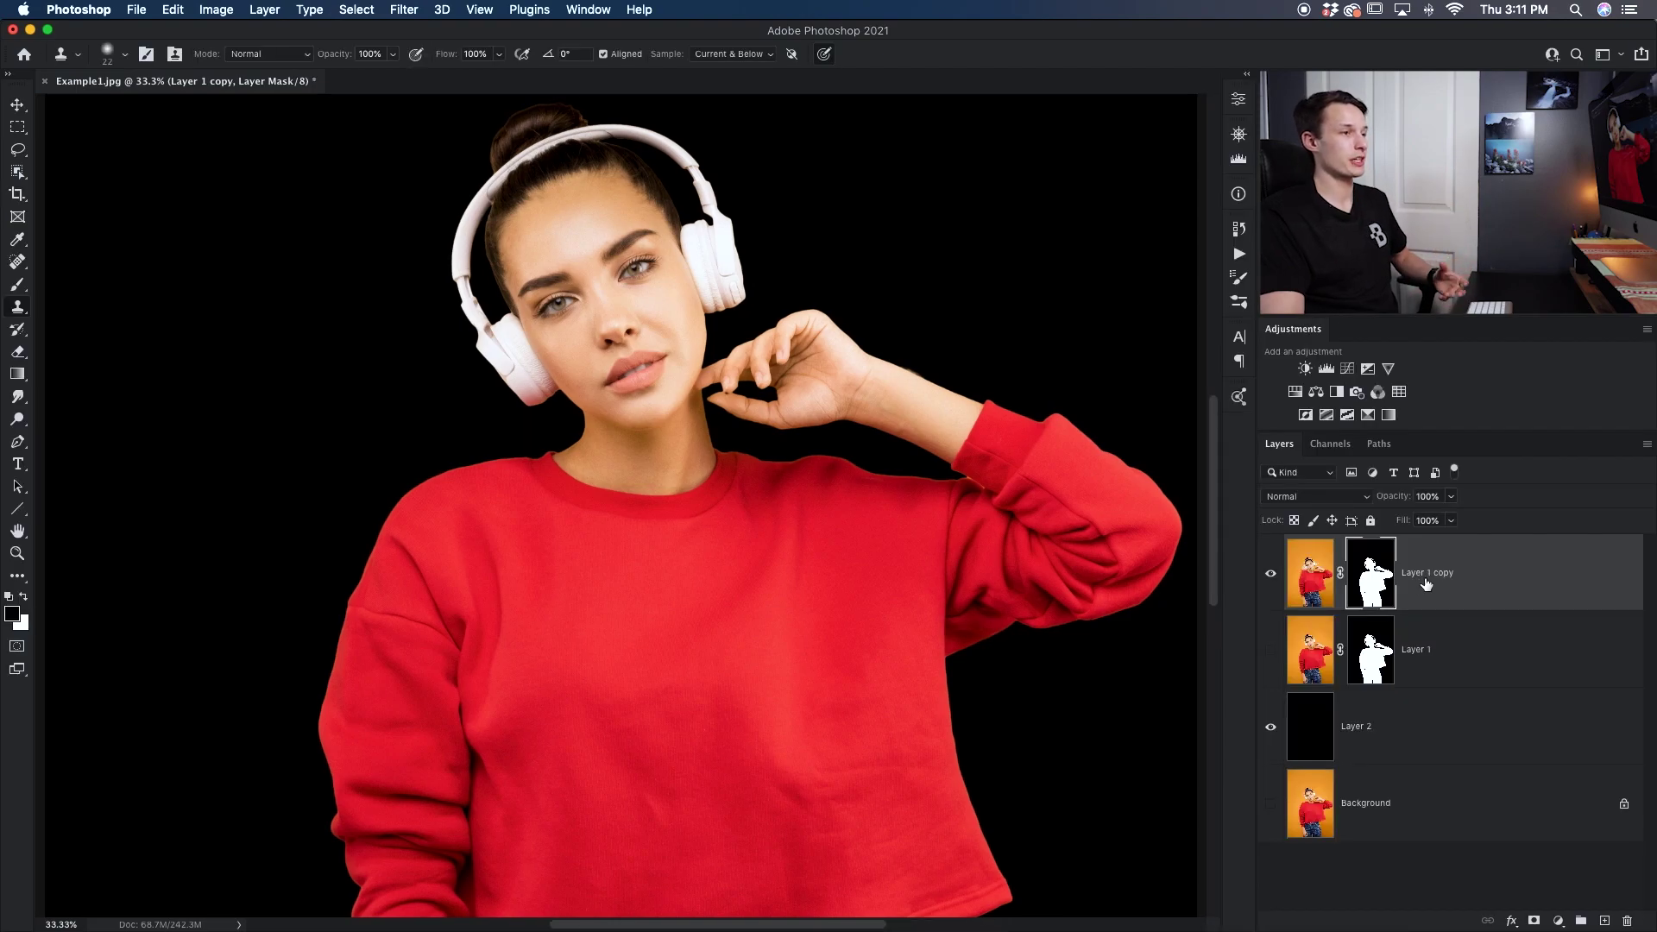
- Rename the refined copy layer as Select & Mask and Layer 1 as Original
double_click(1428, 573)
type("Select & Mask")
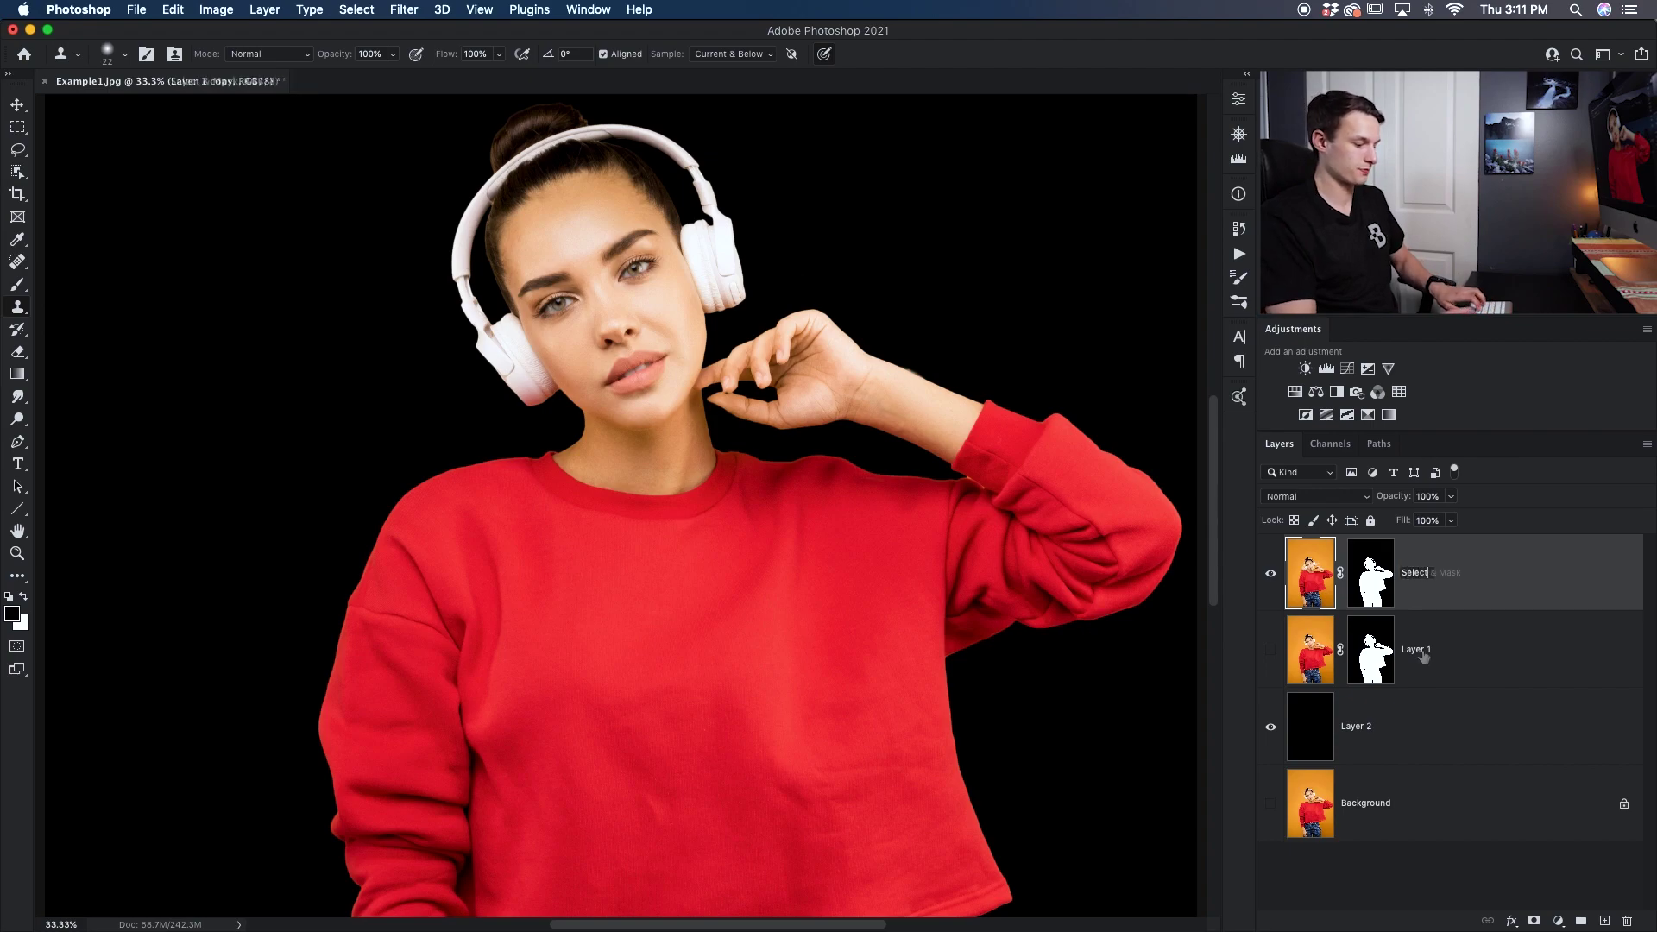
key("Tab")
key("BackSpace")
type("Original")
key("Return")
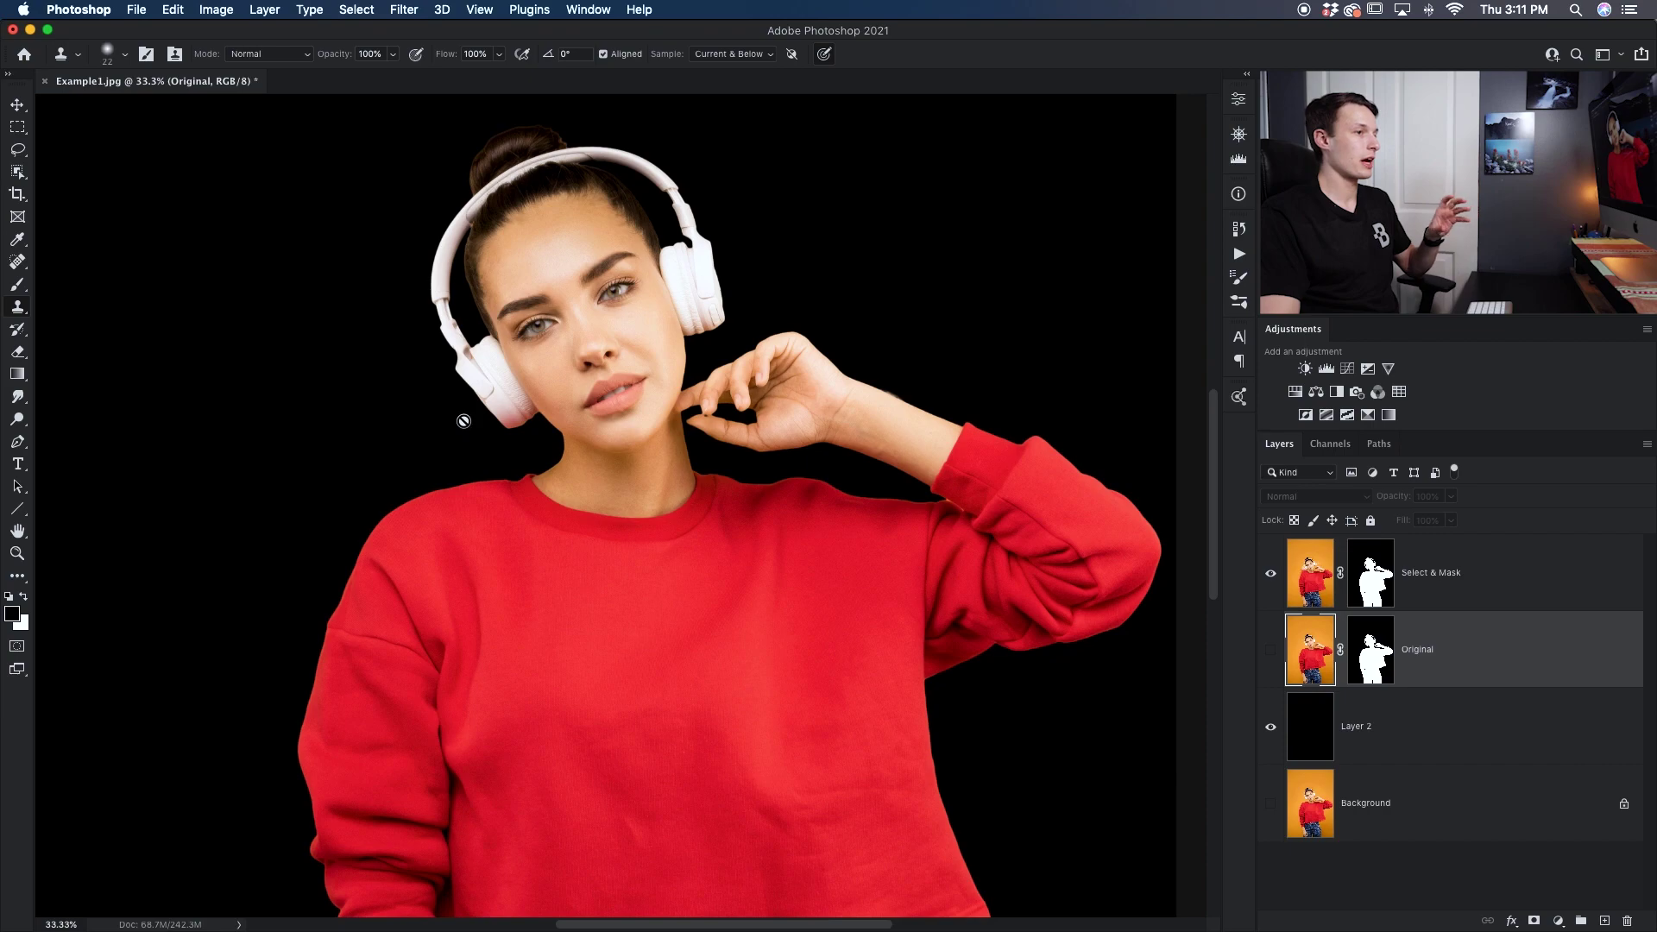
- Delete the black-filled Layer 2 from beneath the two masked layers
left_click(1488, 601)
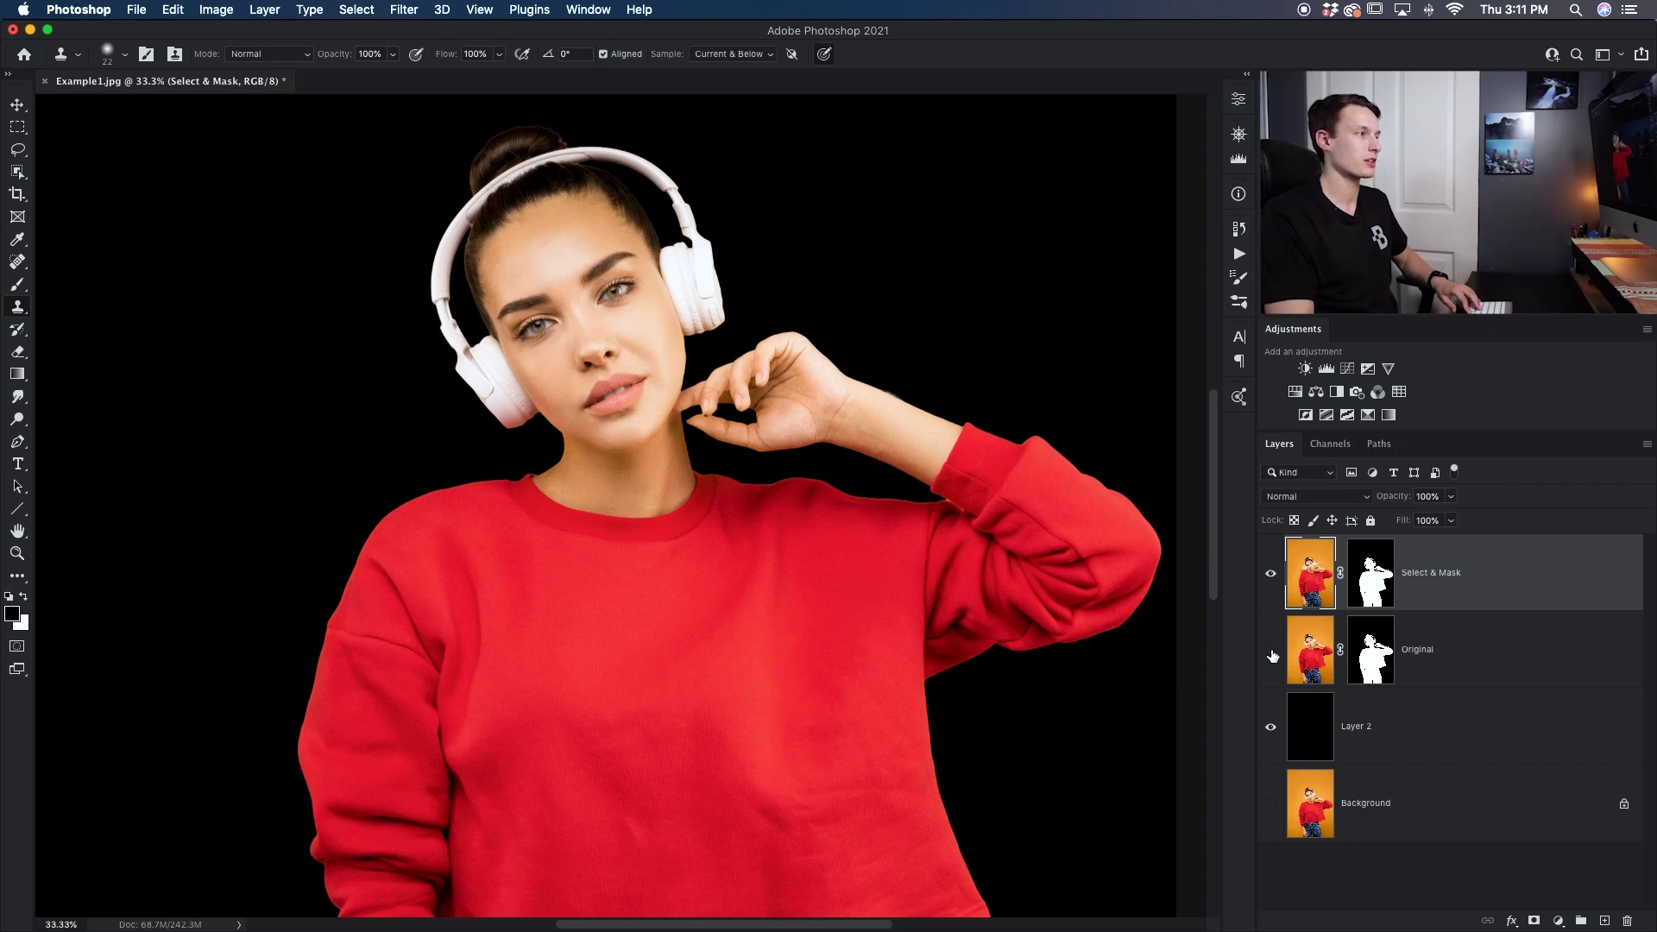
key("super+0")
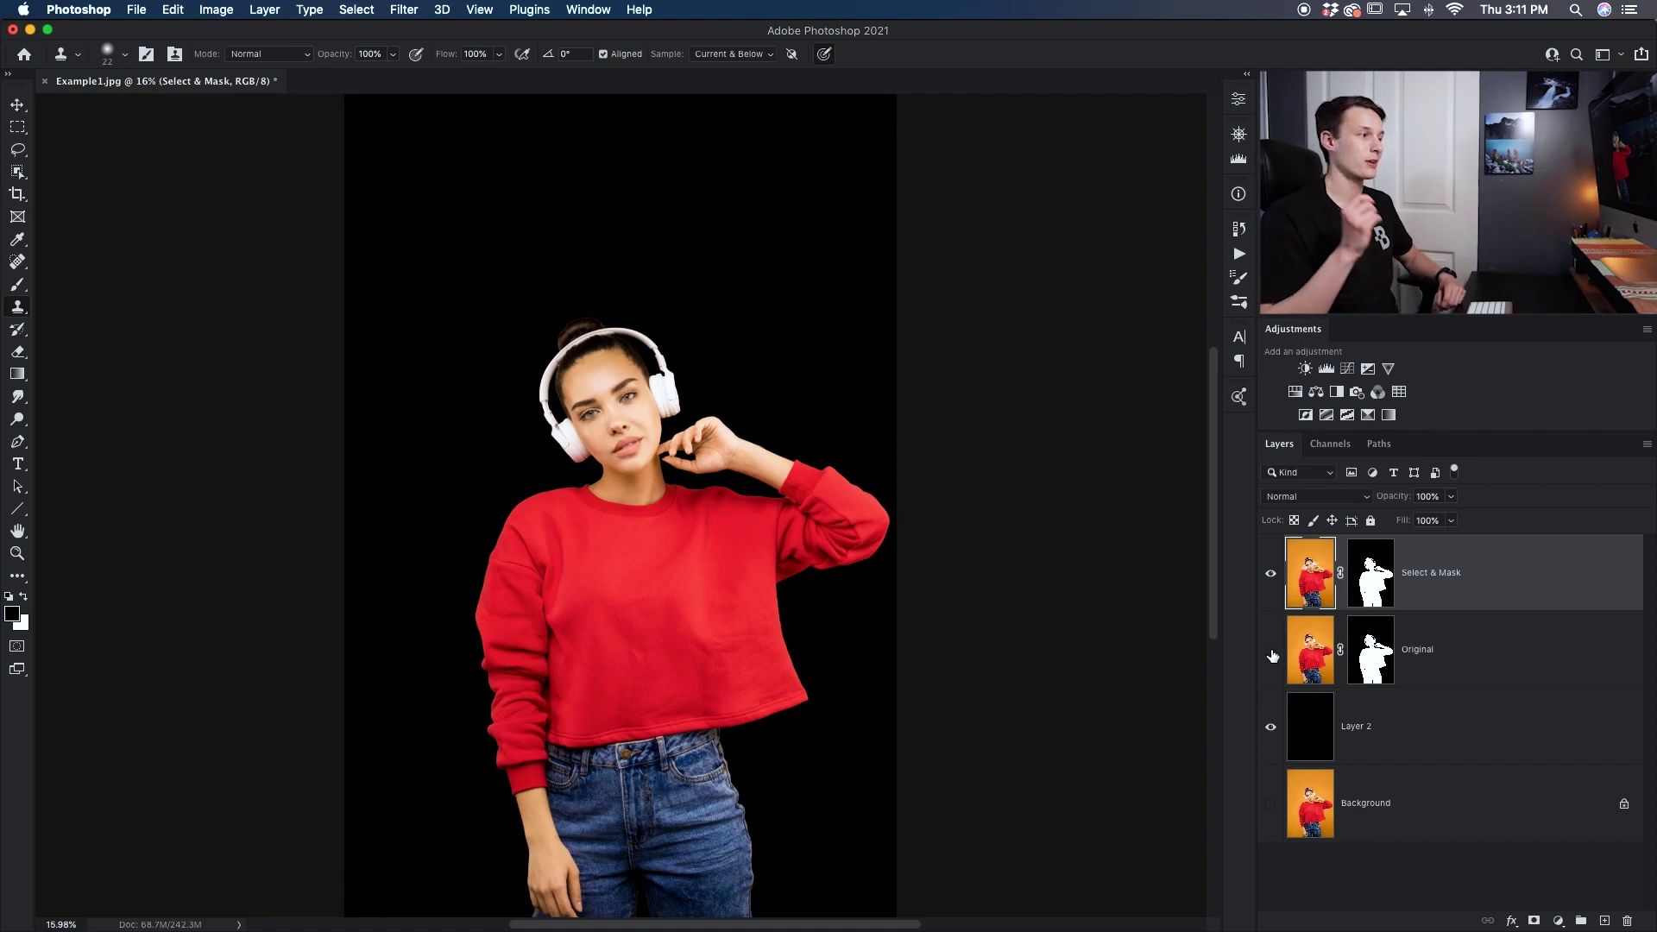
left_click(1459, 739)
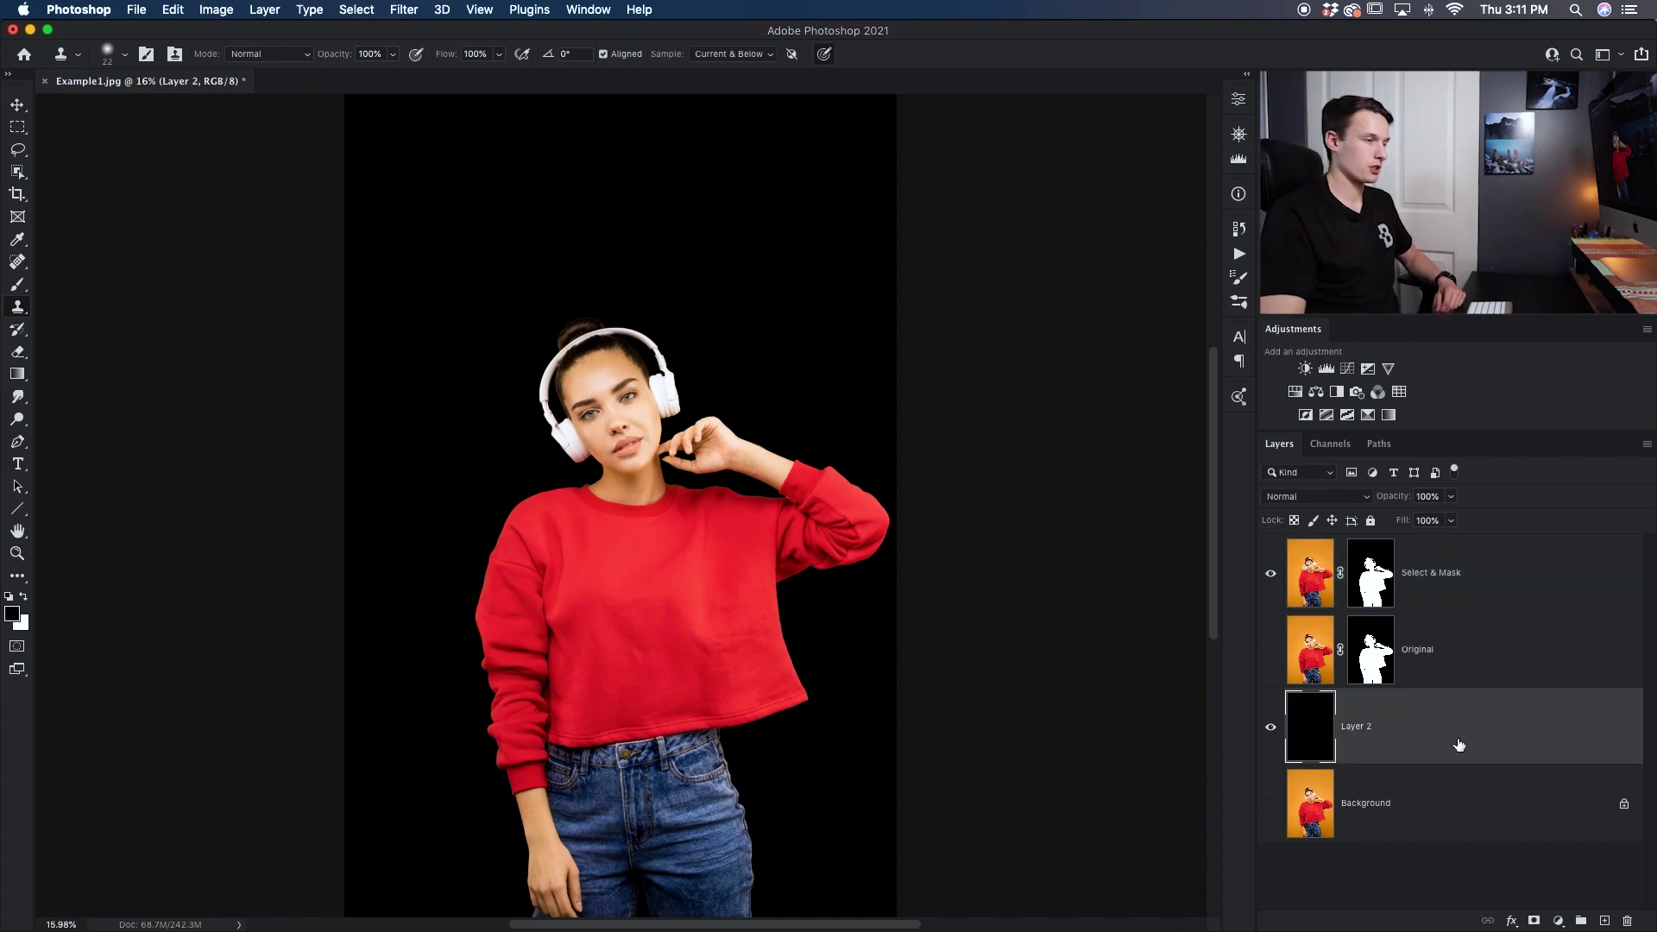
key("Delete")
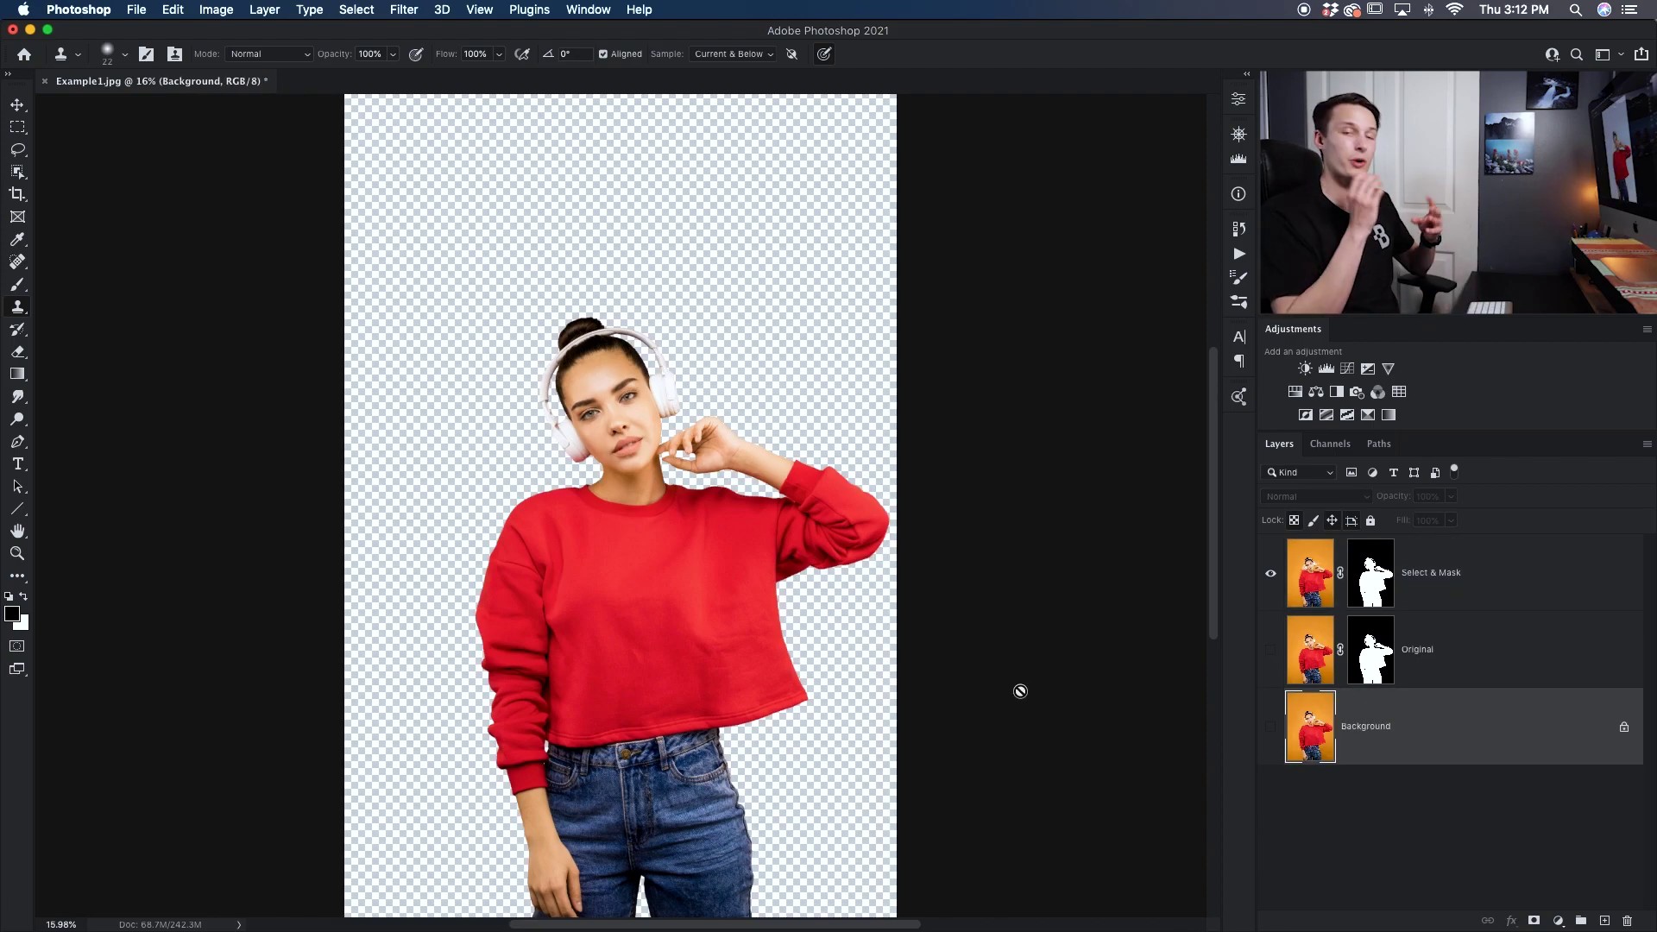